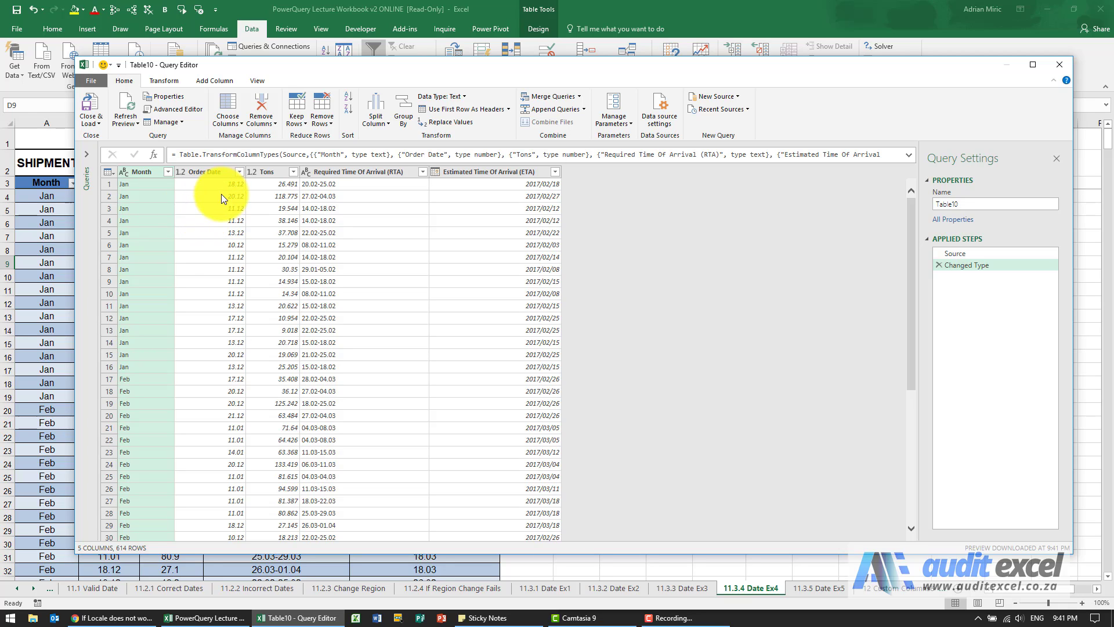
# Step: Delete the automatic Changed Type step from the Table10 query
pyautogui.click(941, 266)
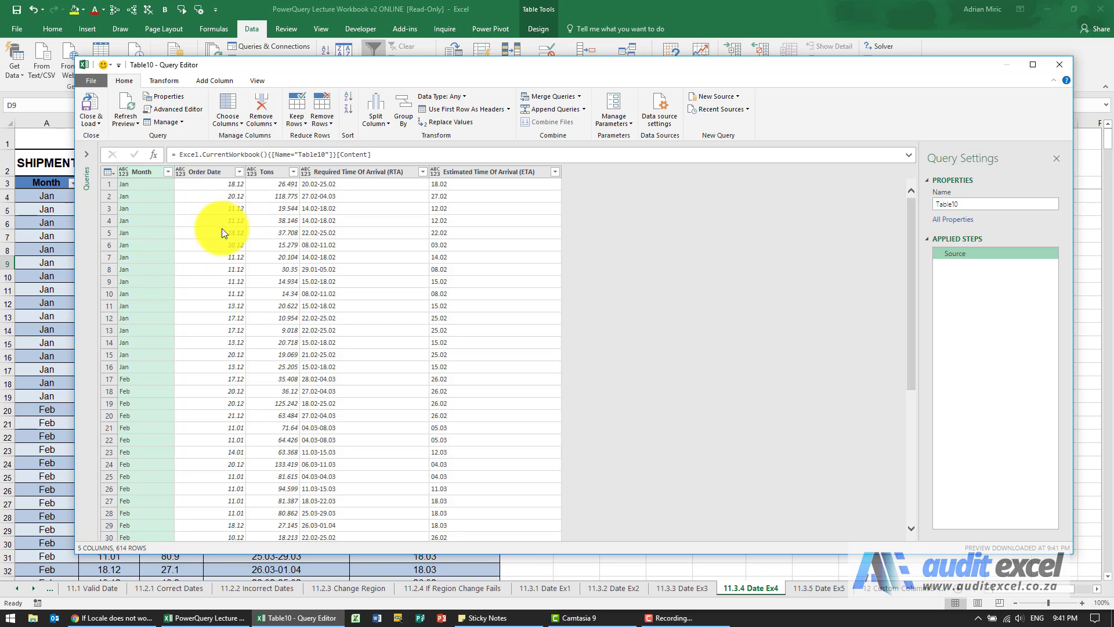
# Step: Try to split the Order Date column at each occurrence of the custom delimiter "."
pyautogui.click(213, 171)
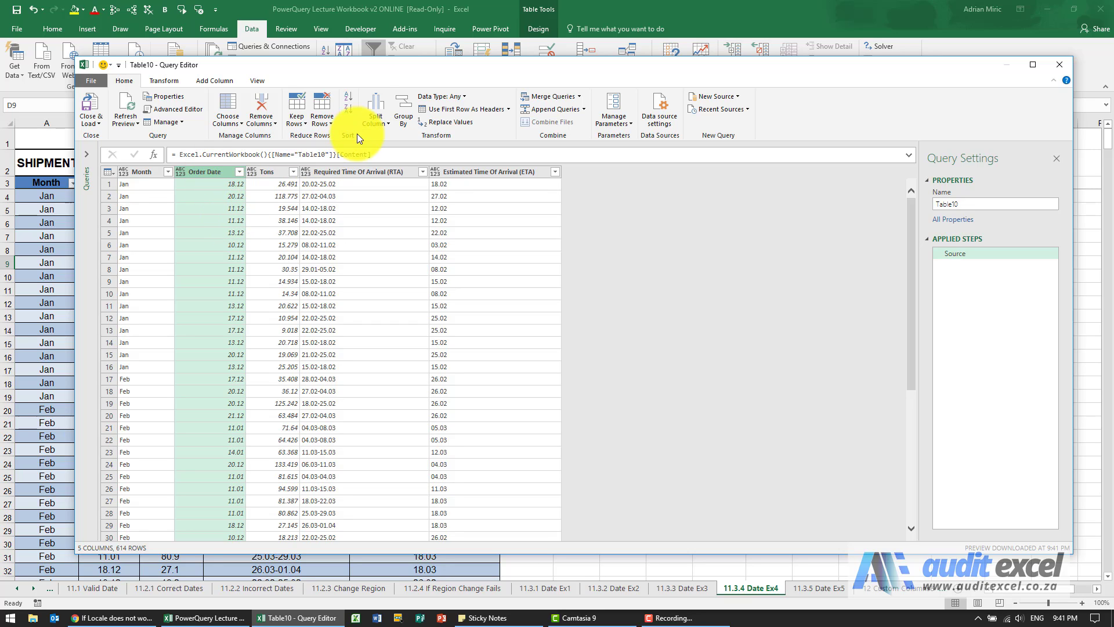
pyautogui.click(373, 119)
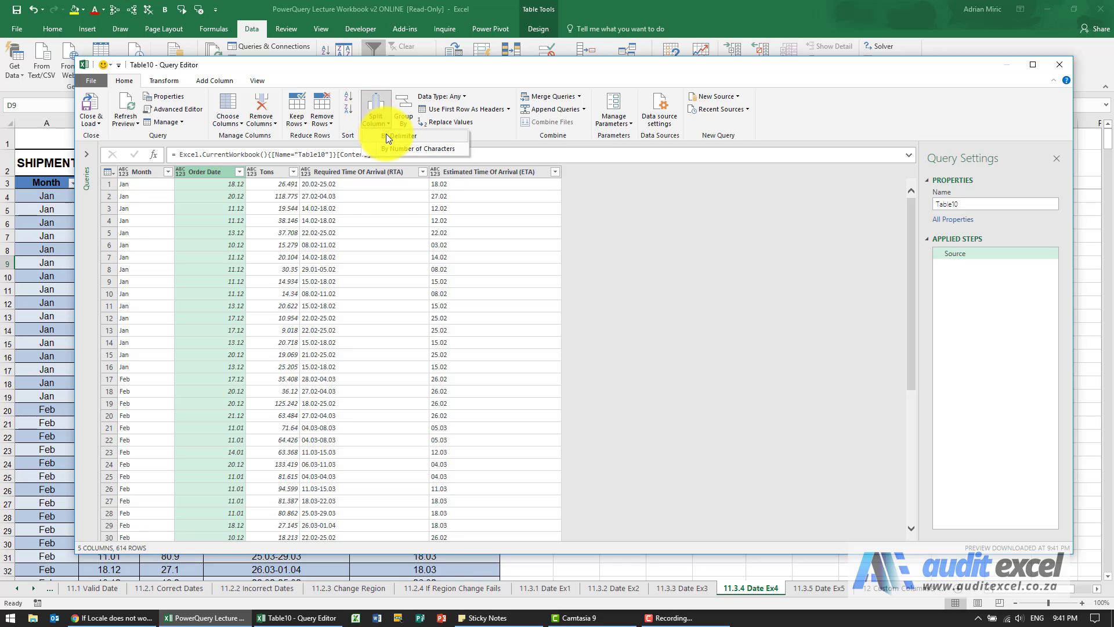
pyautogui.click(386, 135)
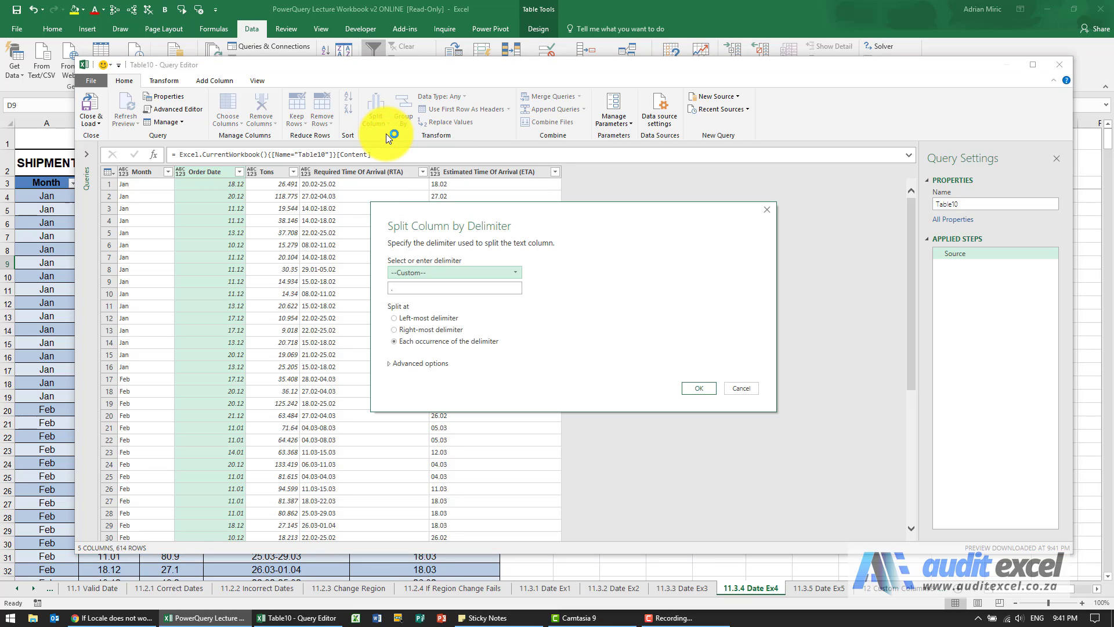
pyautogui.write('.')
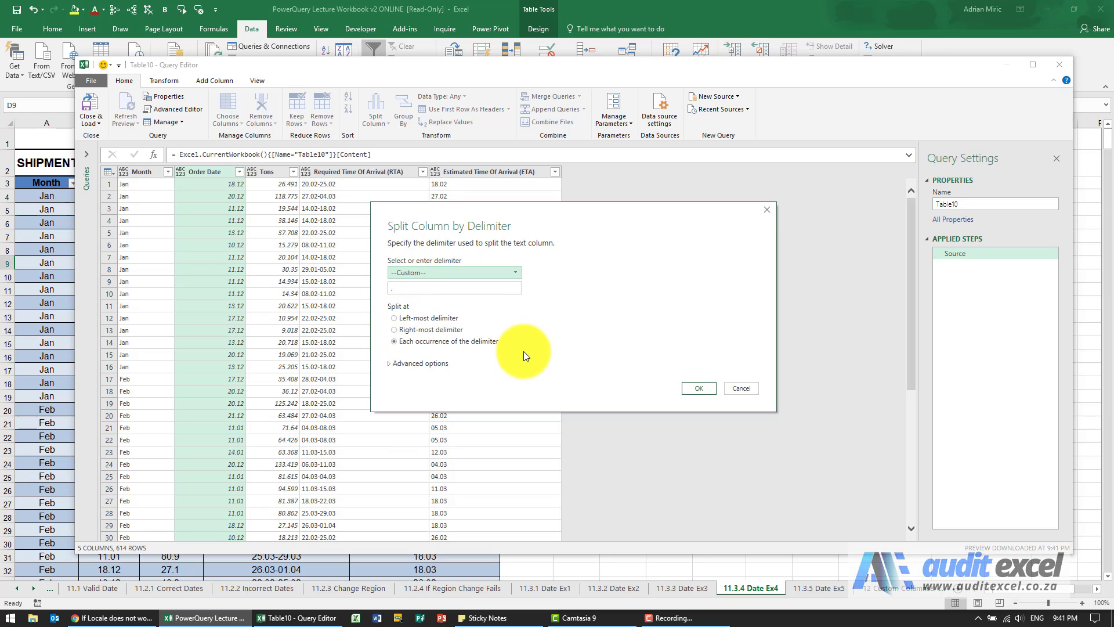
pyautogui.click(696, 388)
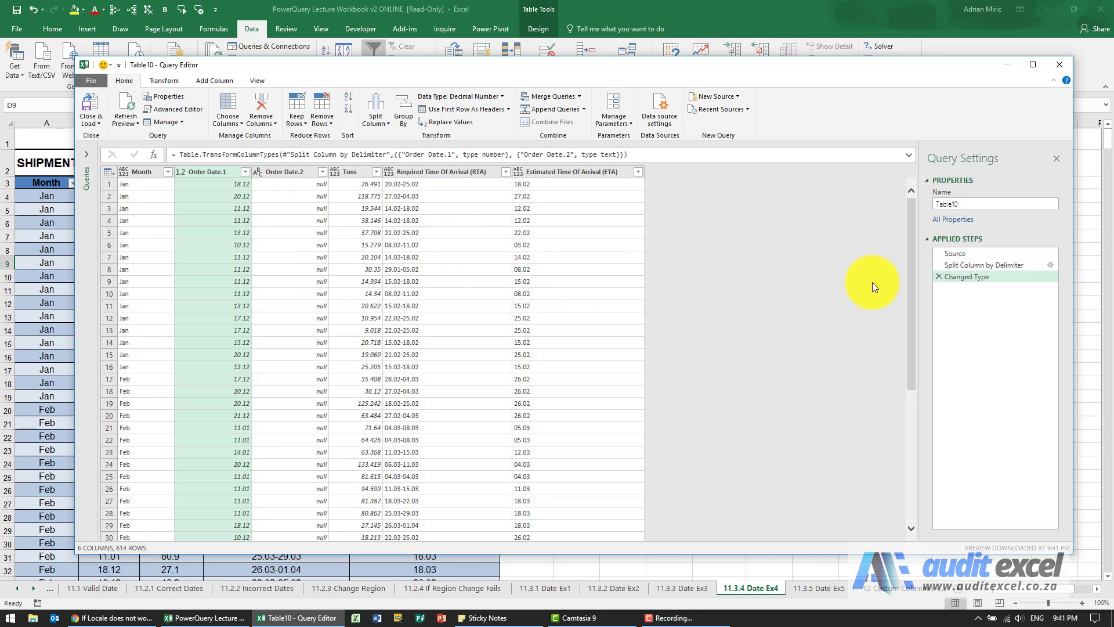
# Step: Remove the Changed Type and Split Column by Delimiter steps from the query
pyautogui.click(937, 278)
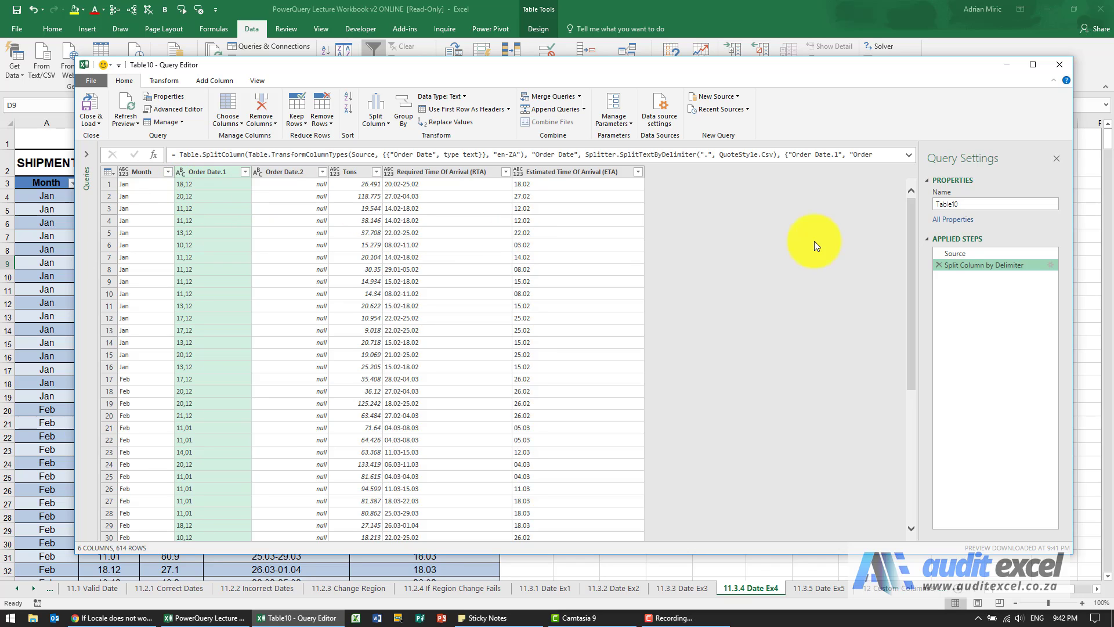
pyautogui.click(938, 265)
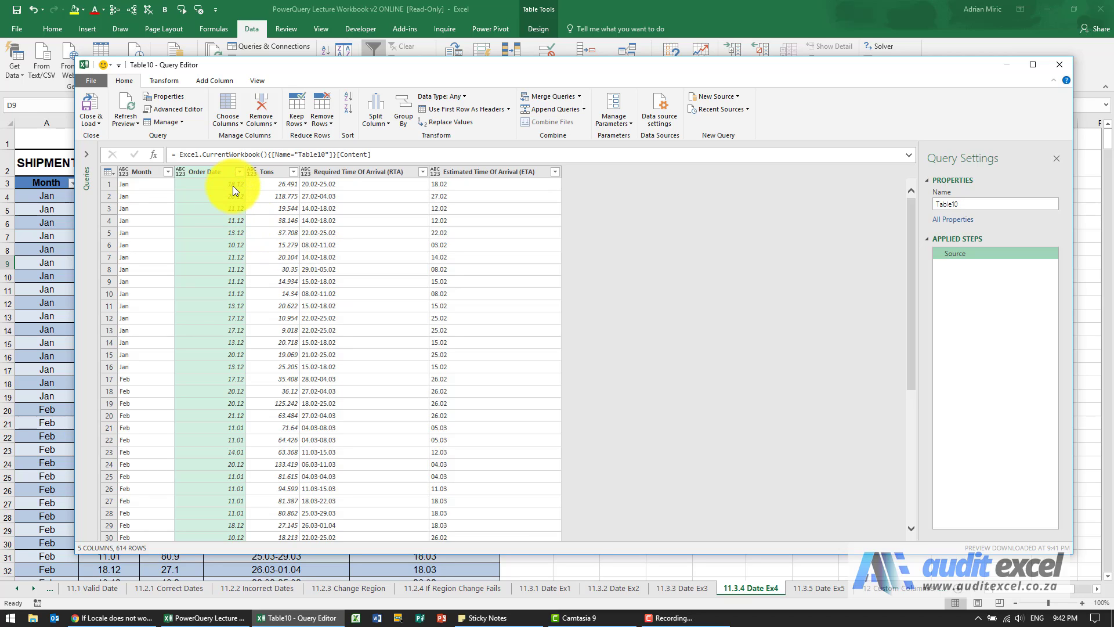
# Step: Split the Order Date column by delimiter at each occurrence of a comma
pyautogui.click(374, 119)
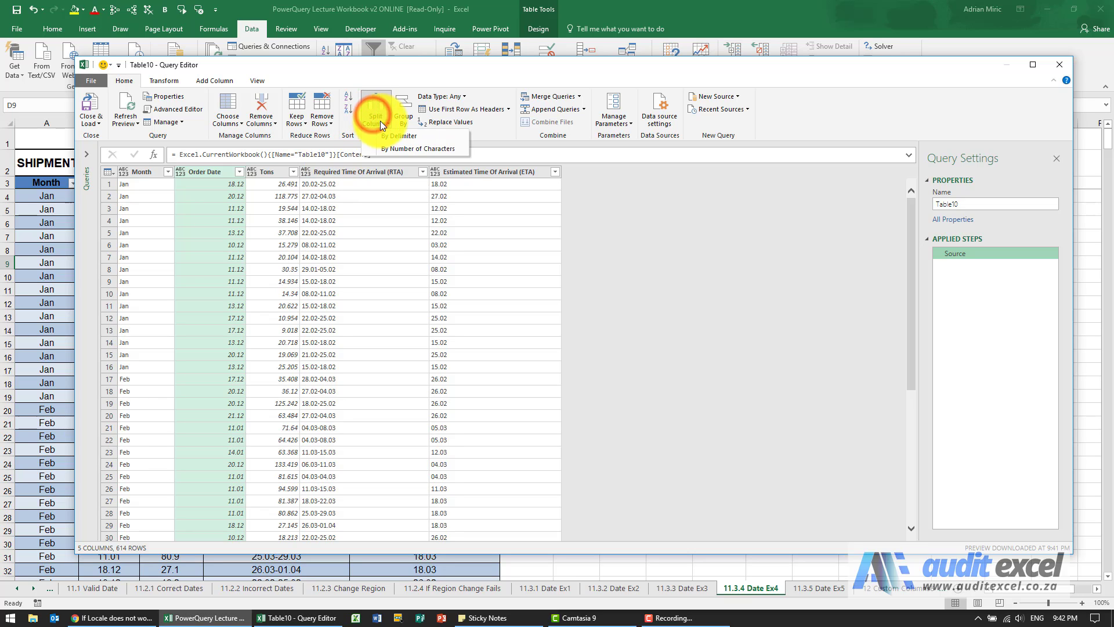
pyautogui.click(383, 134)
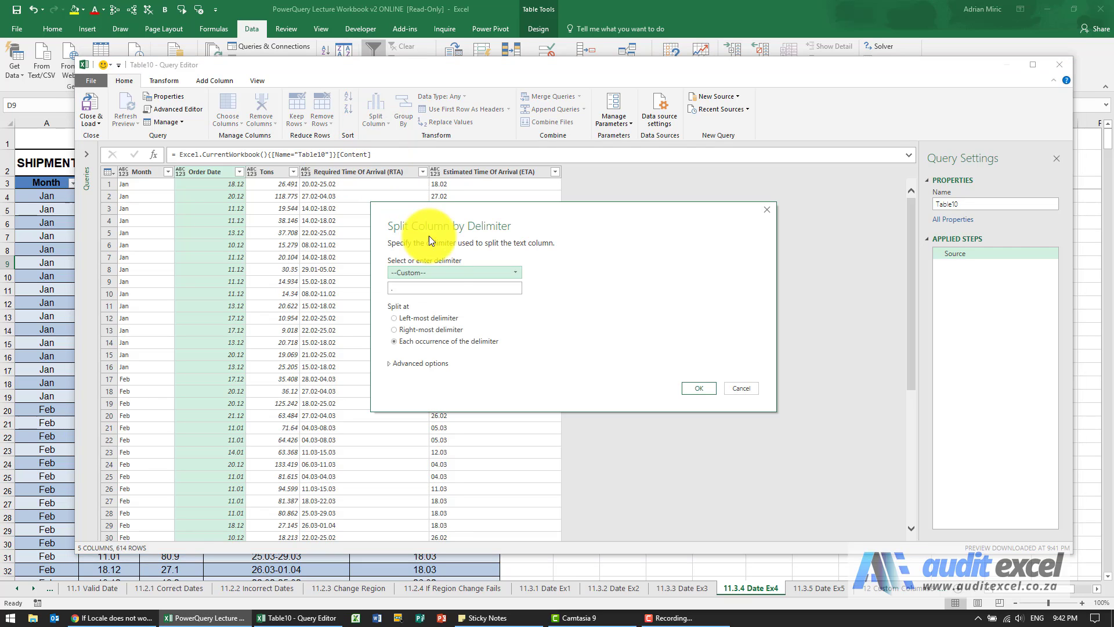
pyautogui.click(441, 271)
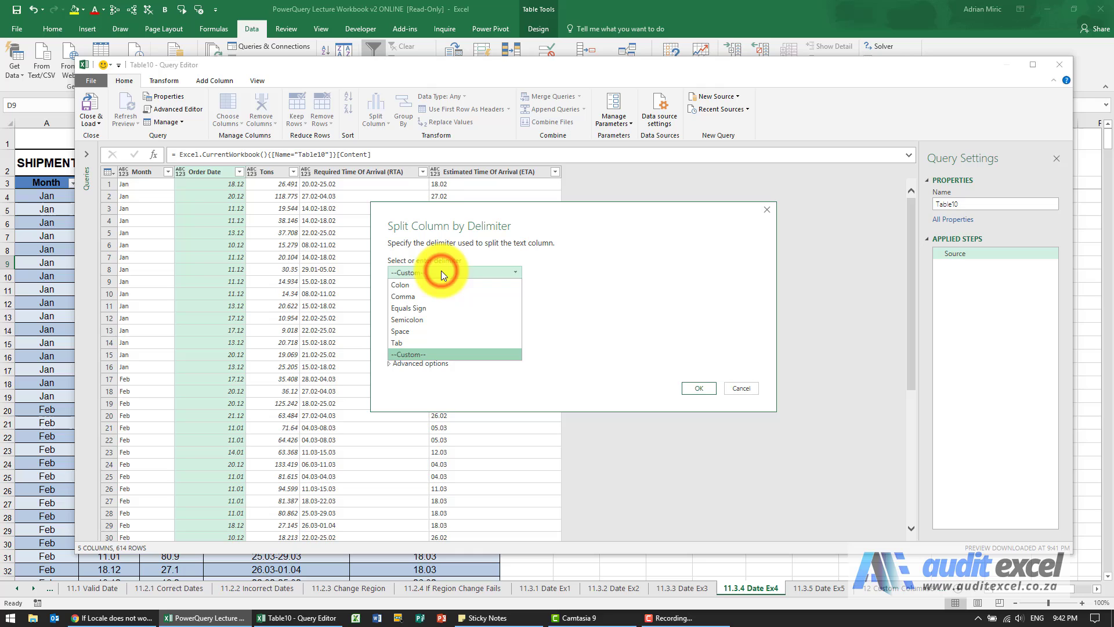
pyautogui.click(424, 296)
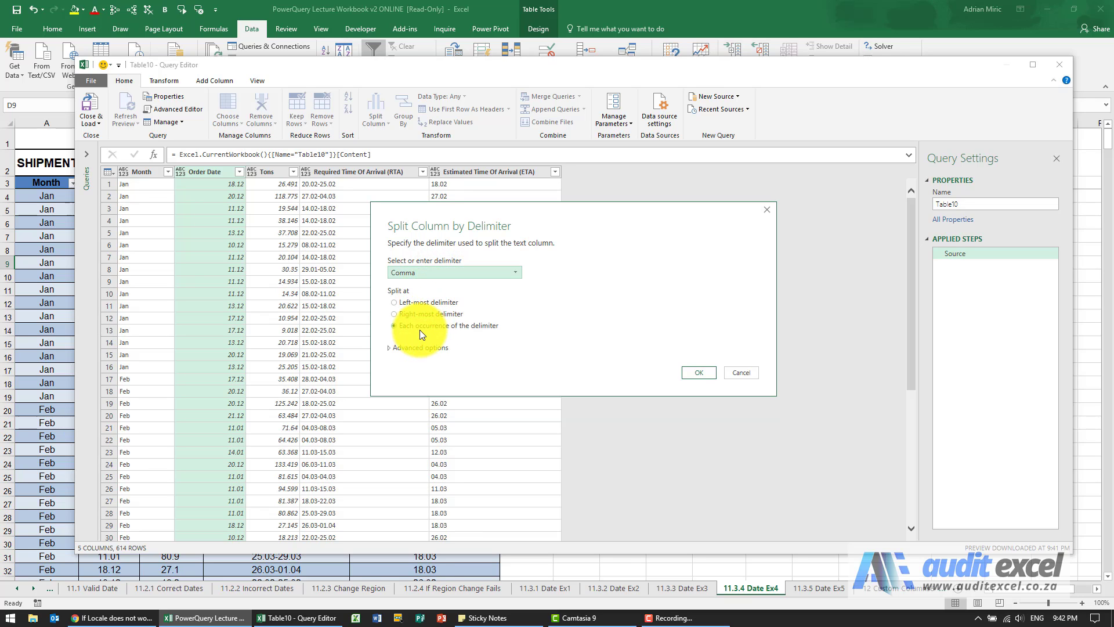
pyautogui.click(697, 372)
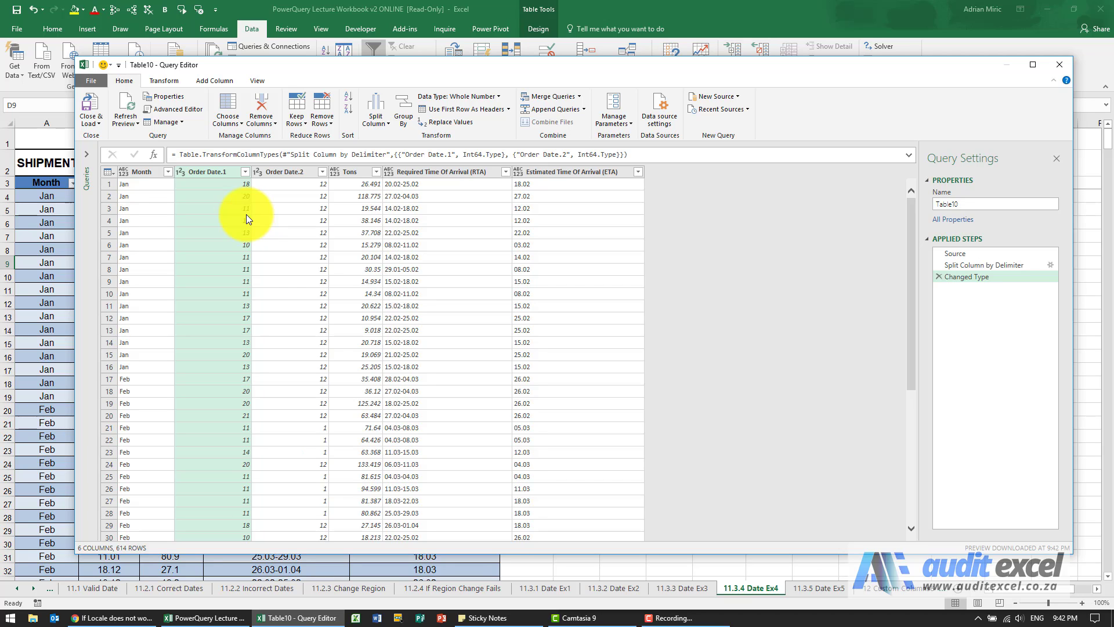
# Step: Rename the Order Date.1 column as Order Date Day
pyautogui.doubleClick(219, 172)
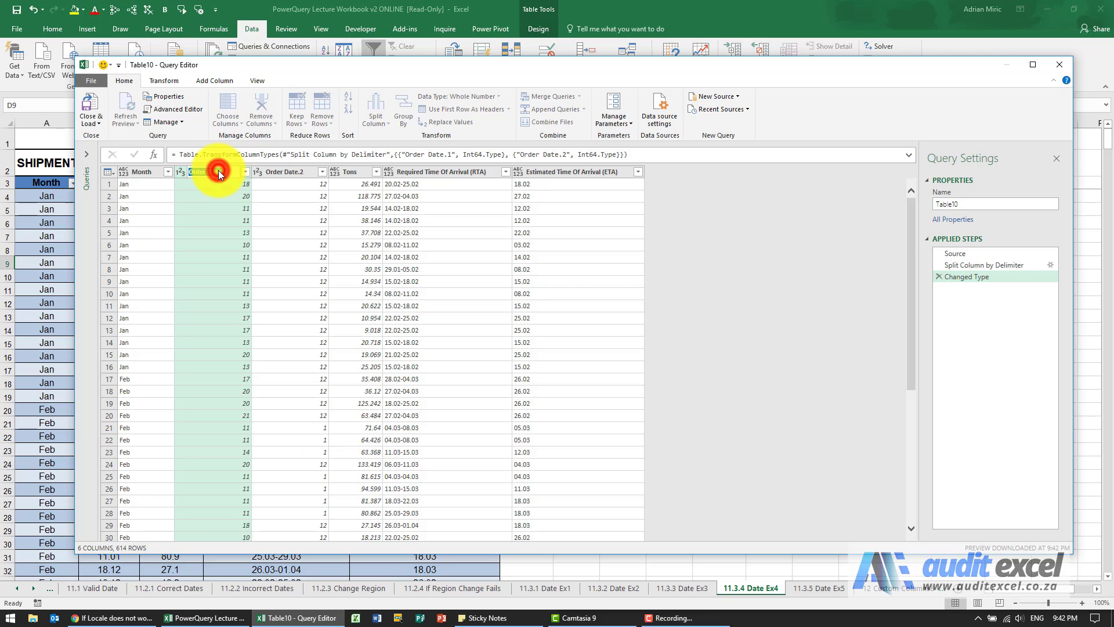
pyautogui.click(227, 172)
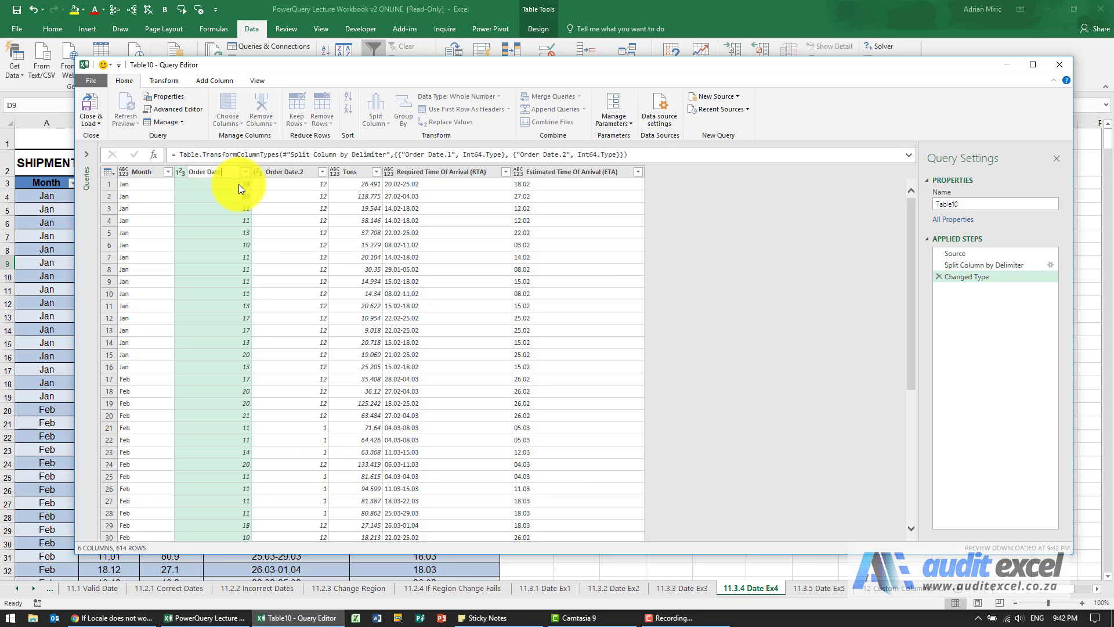
pyautogui.write('Day')
pyautogui.press('Return')
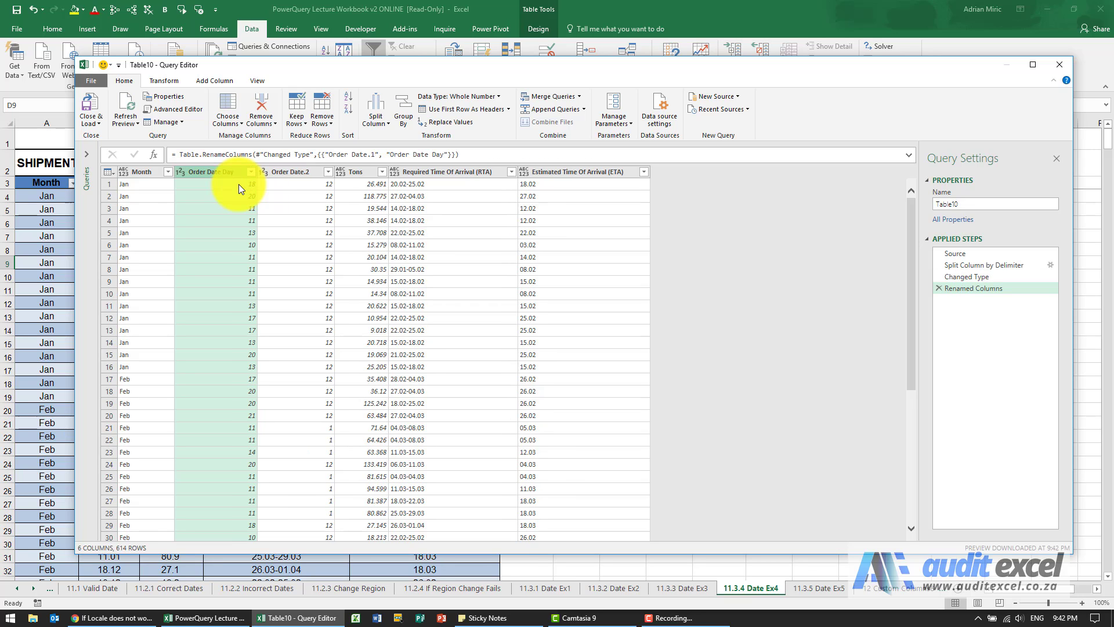
# Step: Rename the Order Date.2 column as Order Date Month
pyautogui.click(301, 173)
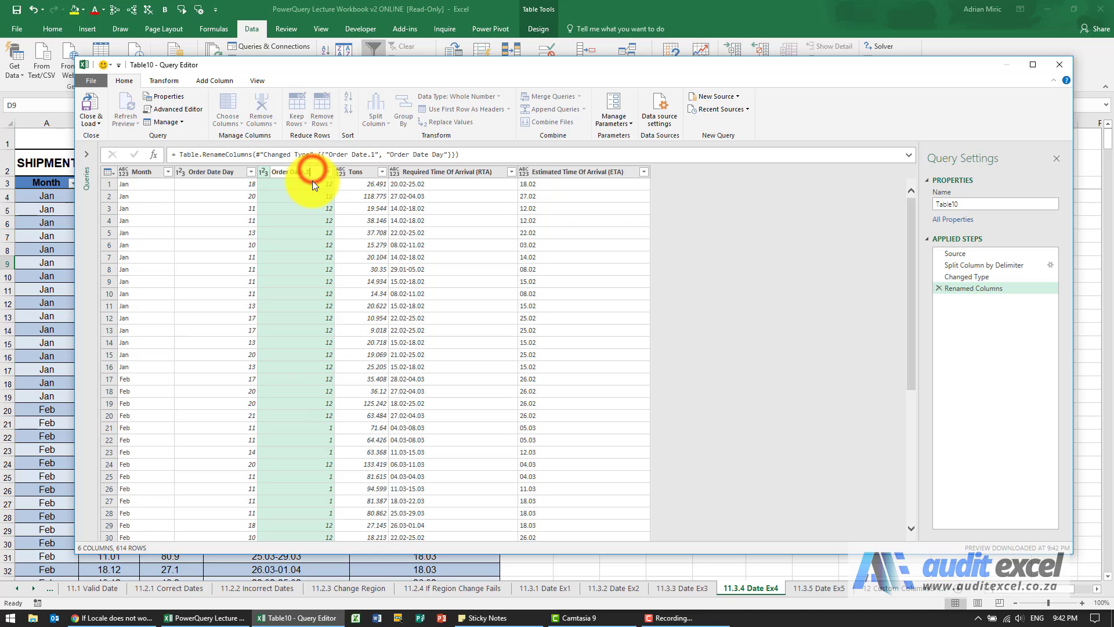
pyautogui.press('BackSpace')
pyautogui.press('BackSpace')
pyautogui.press('Return')
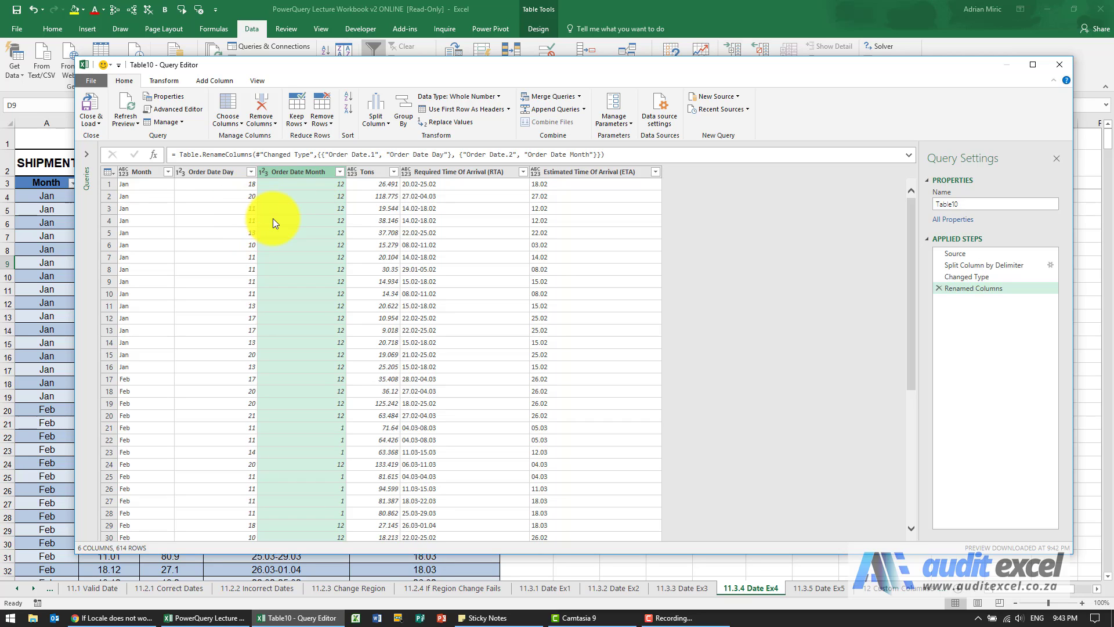
# Step: Add a custom column named Order Date with the formula #date(2016,[Order Date Month],[Order Date Day])
pyautogui.click(220, 80)
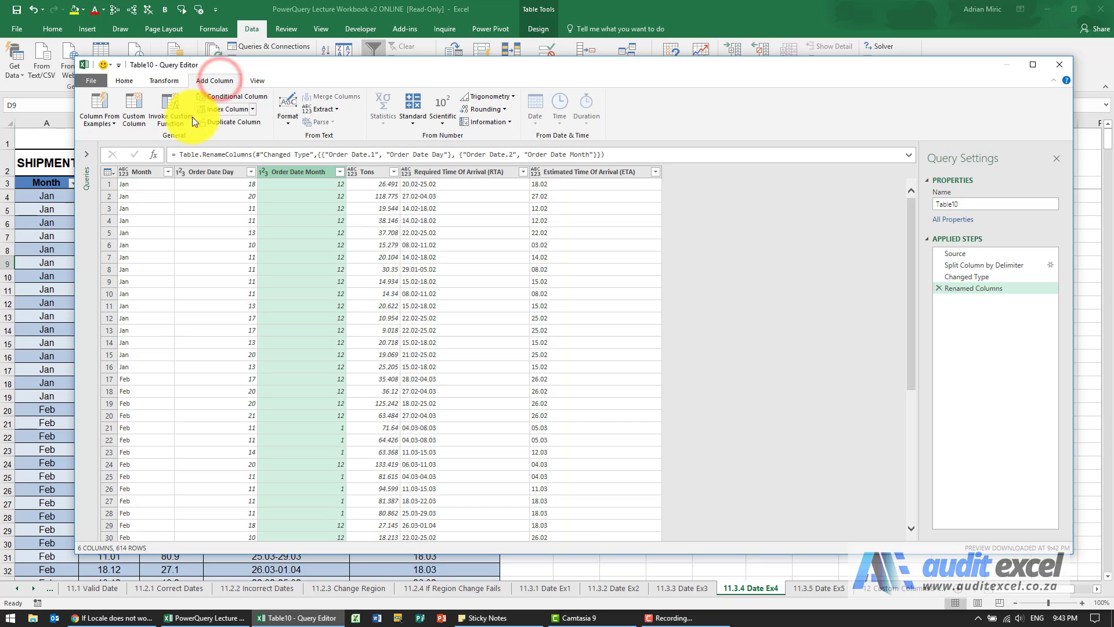
pyautogui.click(140, 102)
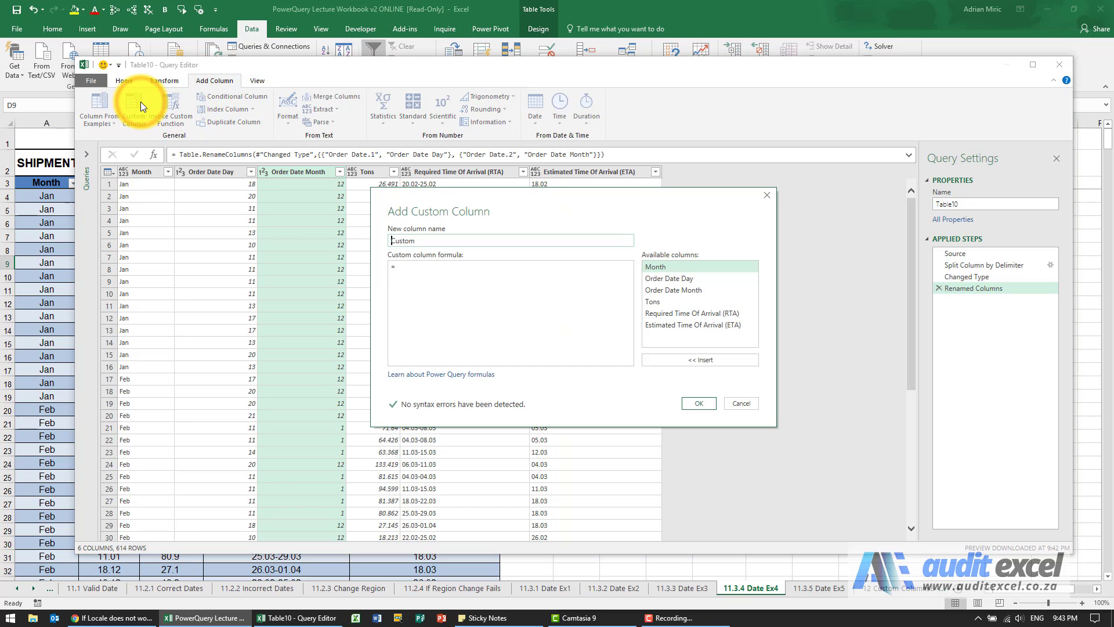
pyautogui.doubleClick(397, 240)
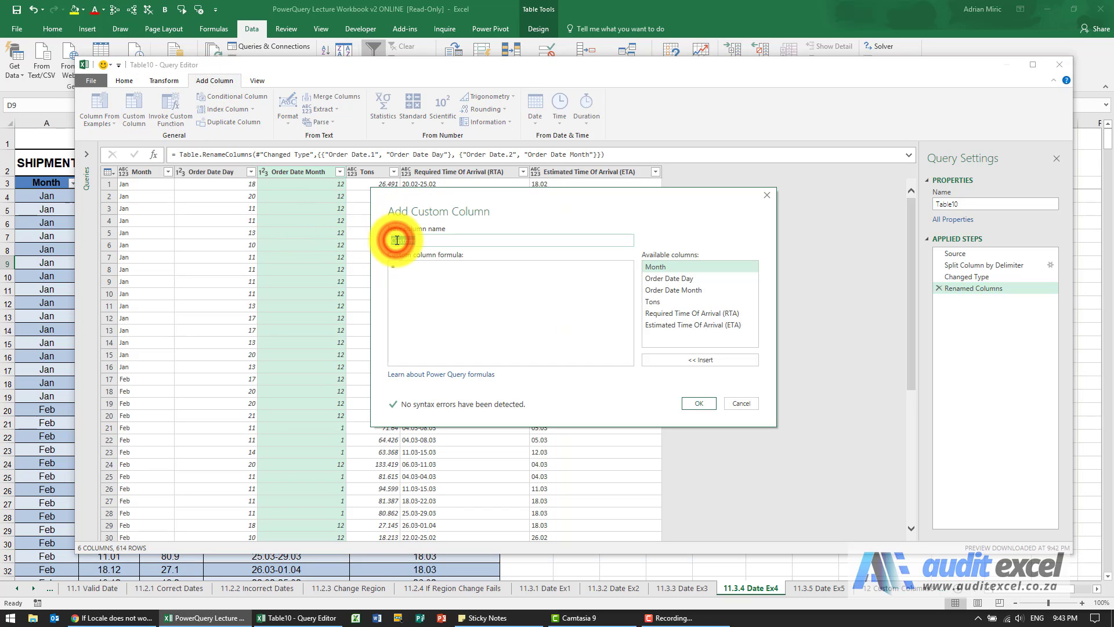
pyautogui.write('Order Date')
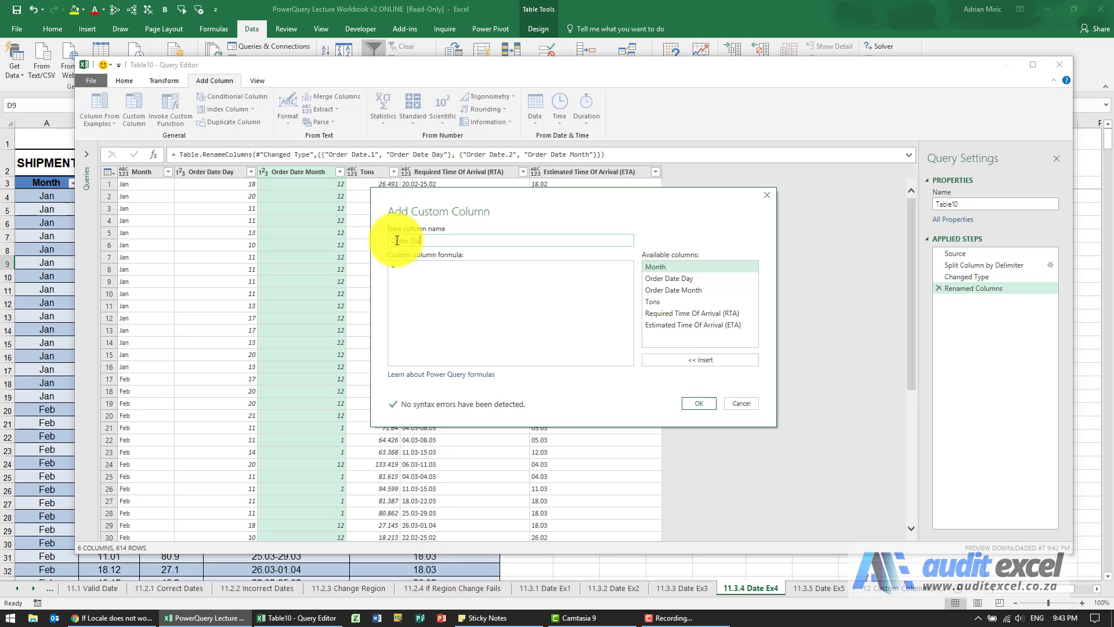
pyautogui.click(406, 265)
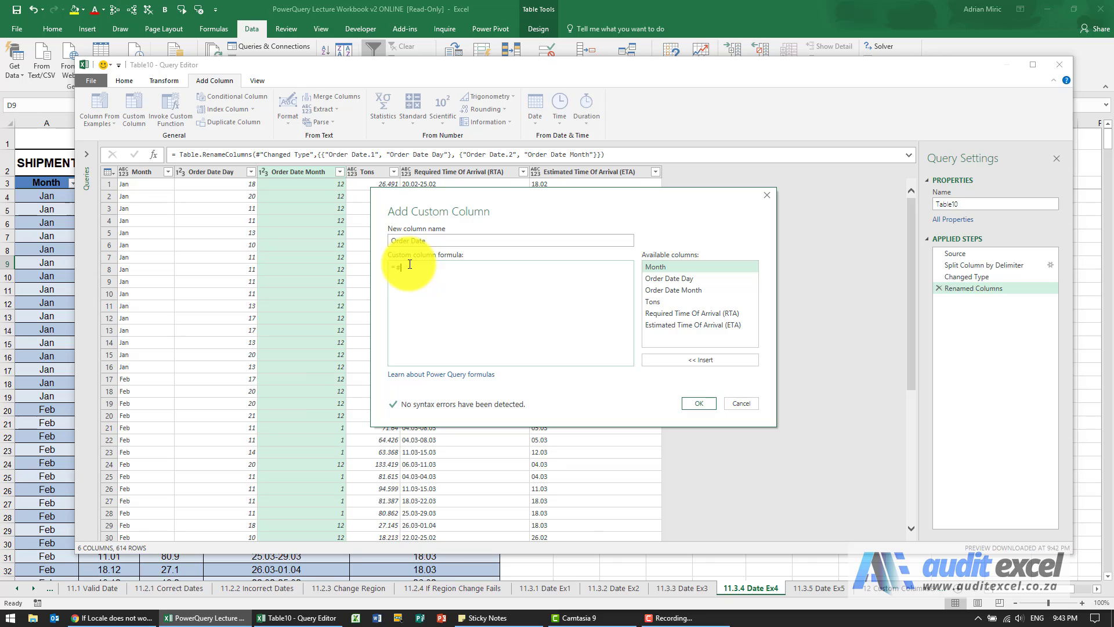
pyautogui.write('#date(2016,')
pyautogui.doubleClick(681, 288)
pyautogui.write(',')
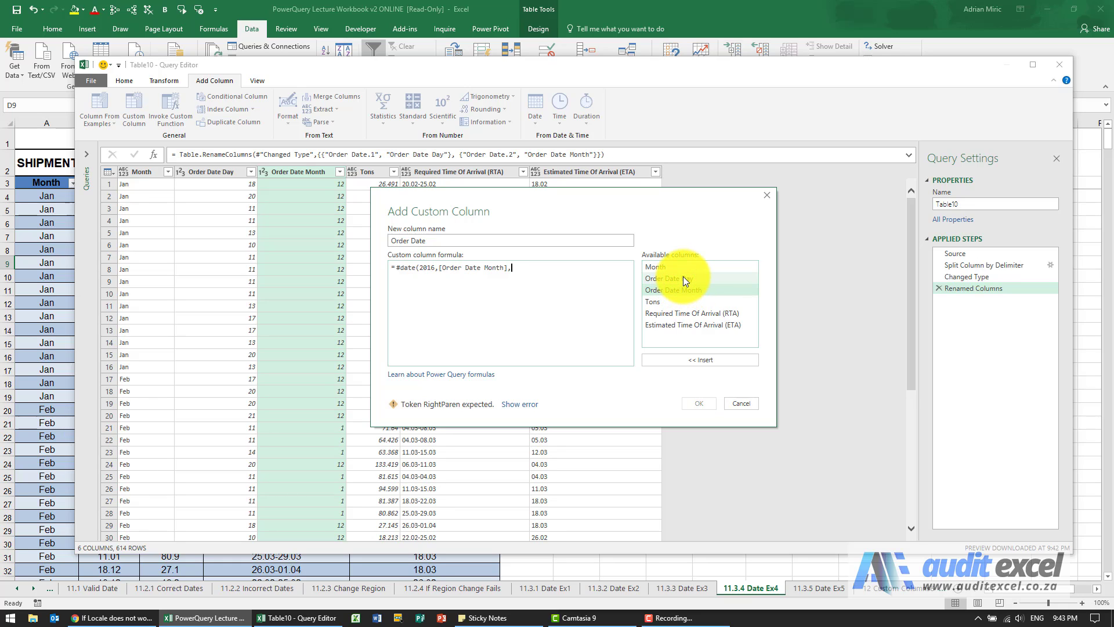
pyautogui.doubleClick(683, 276)
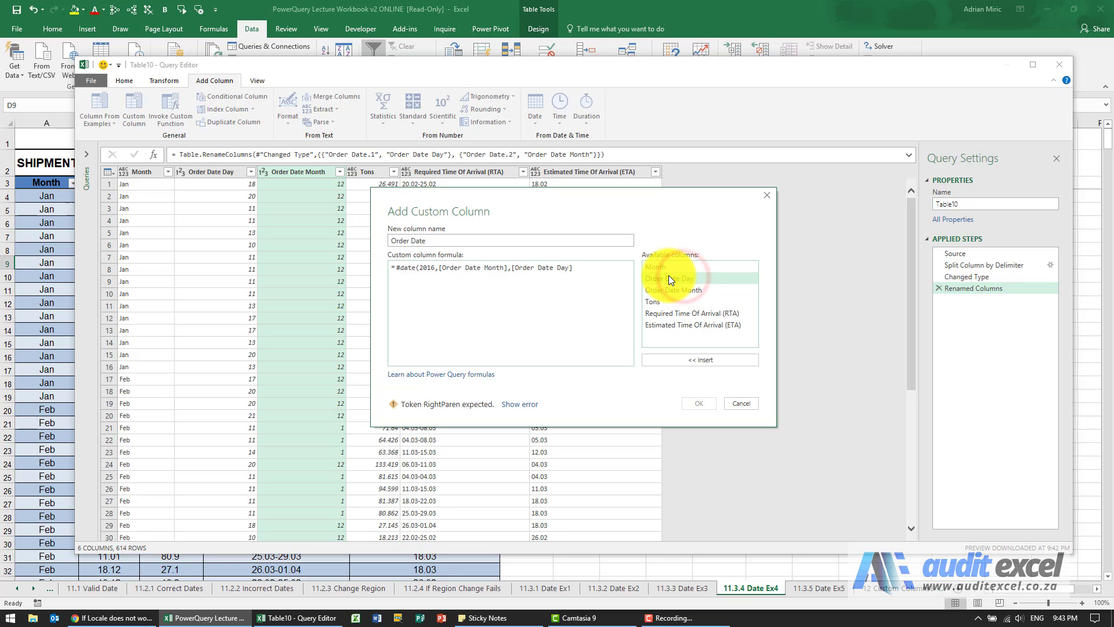
pyautogui.write(')')
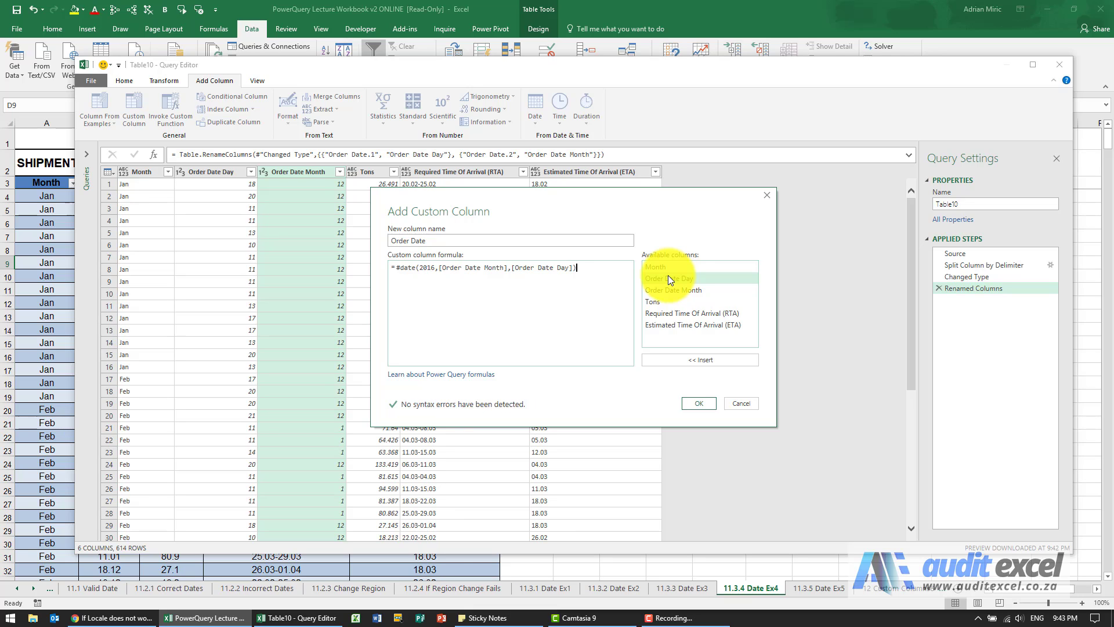
pyautogui.click(692, 400)
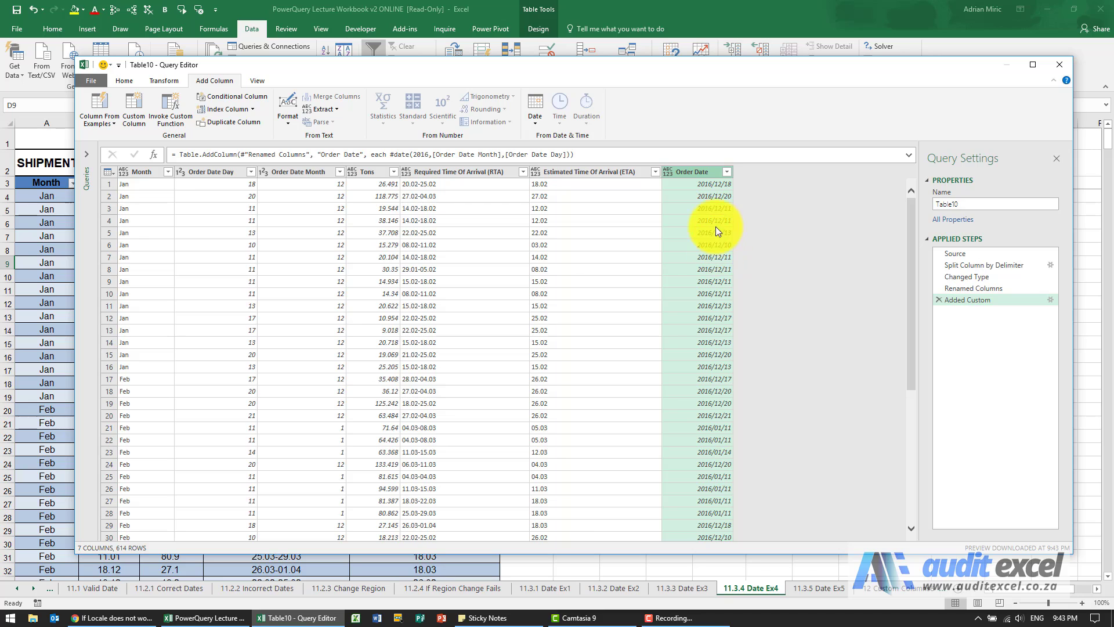
# Step: Set the new Order Date column's data type to Date and move it between Order Date Month and Tons
pyautogui.click(669, 171)
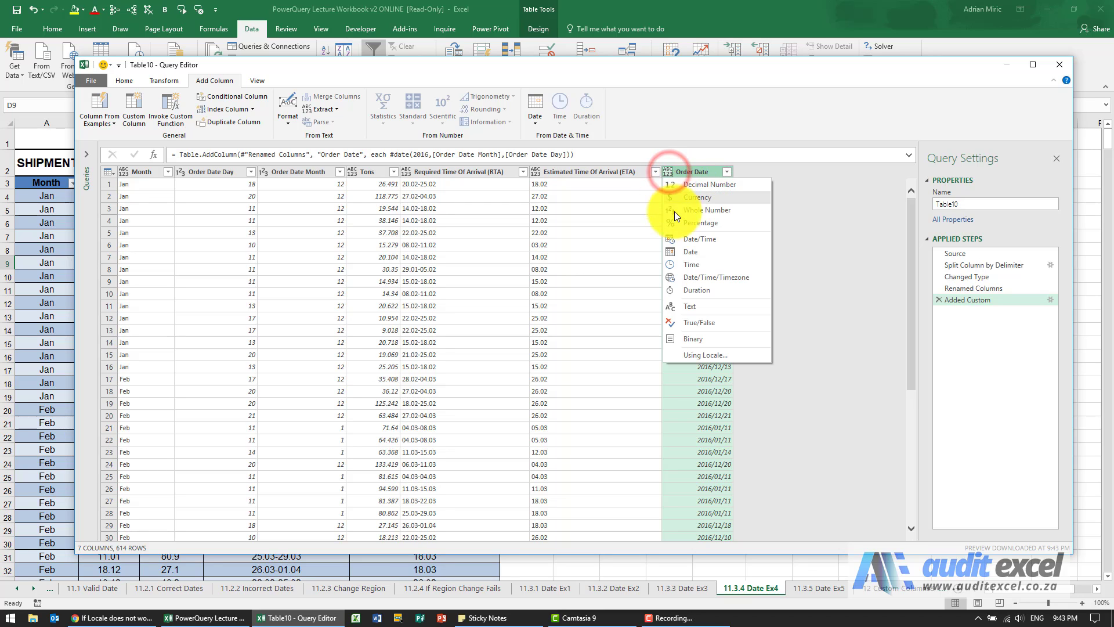
pyautogui.click(688, 251)
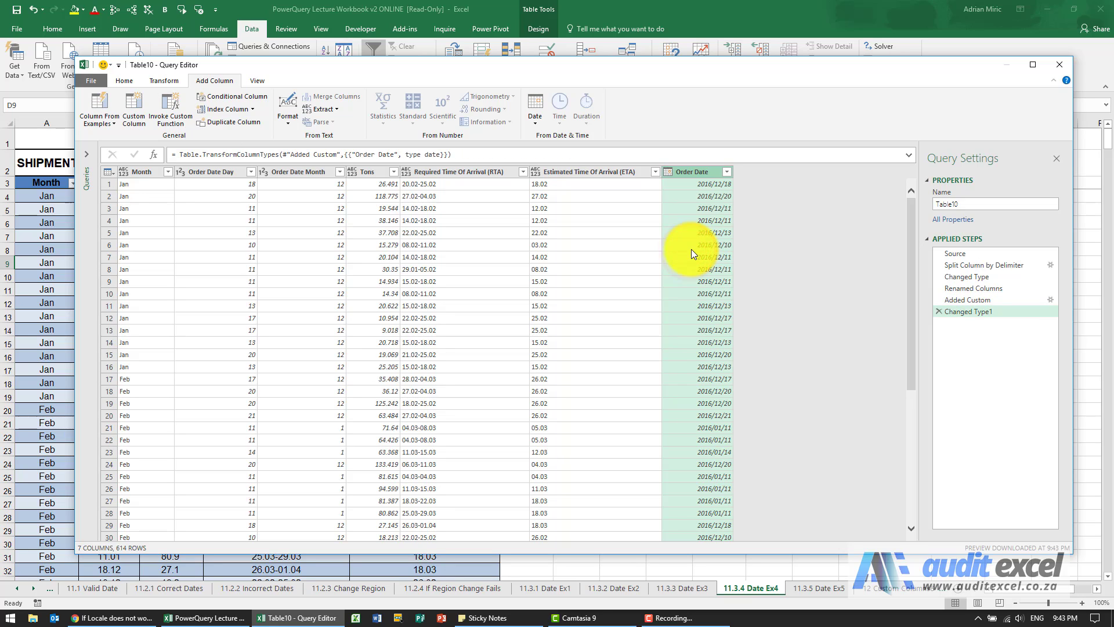
pyautogui.moveTo(698, 170); pyautogui.dragTo(392, 180)
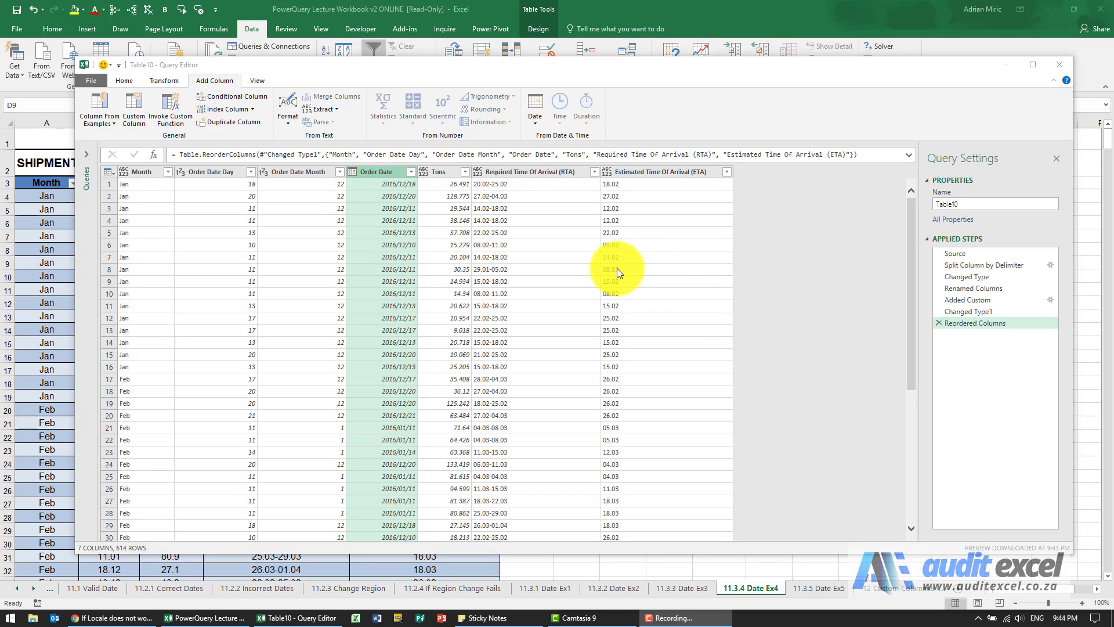
# Step: Split the Required Time Of Arrival (RTA) column at each occurrence of a custom hyphen delimiter
pyautogui.click(543, 172)
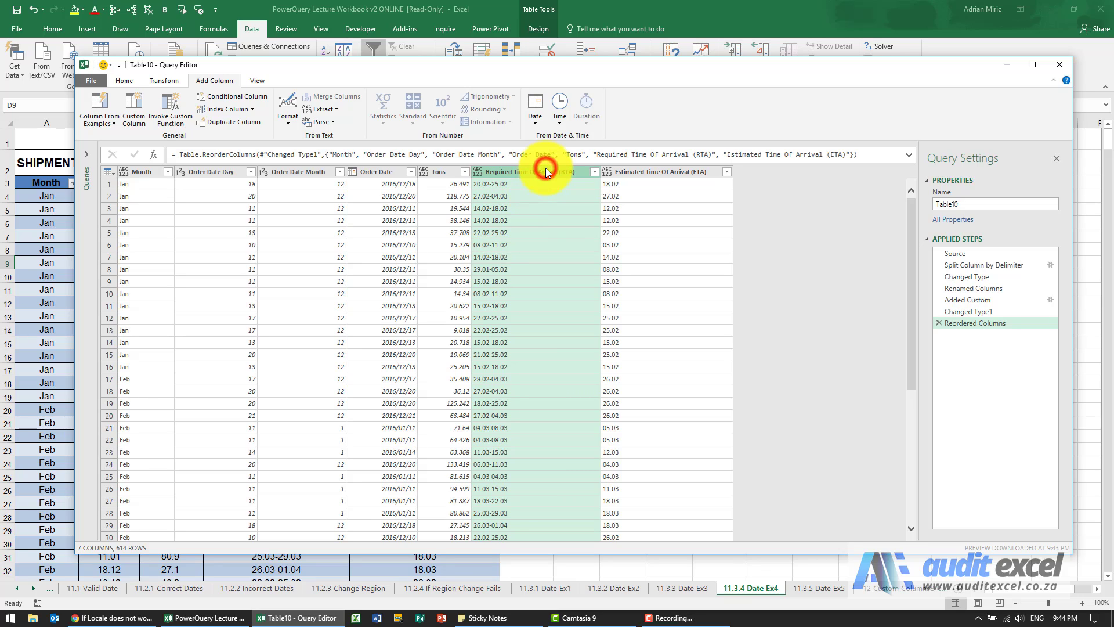
pyautogui.click(170, 82)
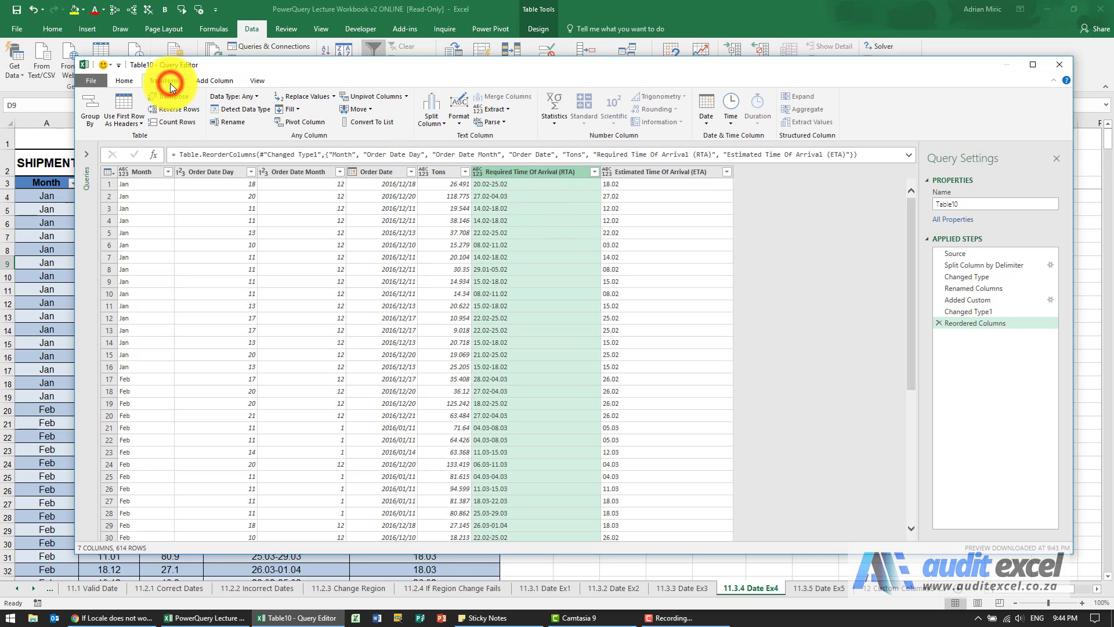
pyautogui.click(424, 123)
pyautogui.click(440, 134)
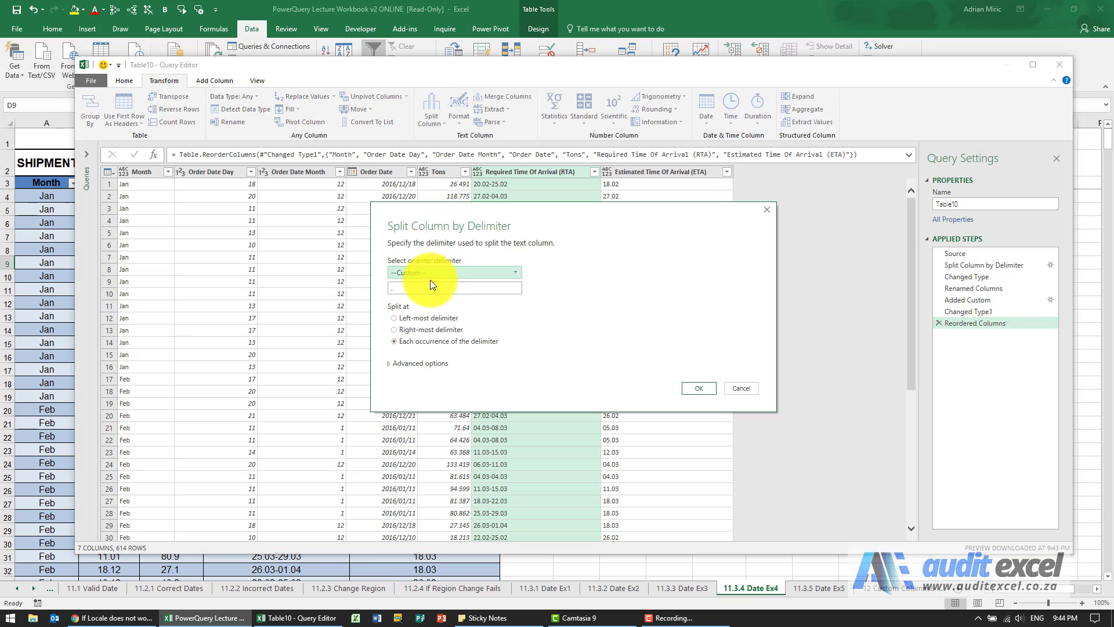
pyautogui.click(507, 271)
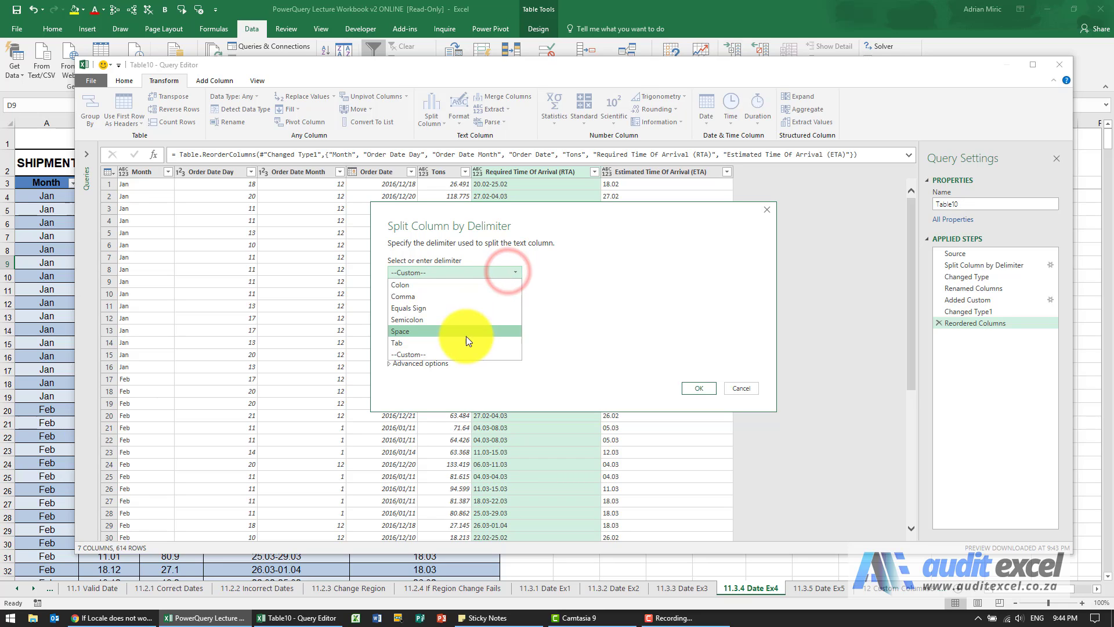
pyautogui.click(462, 352)
pyautogui.click(417, 290)
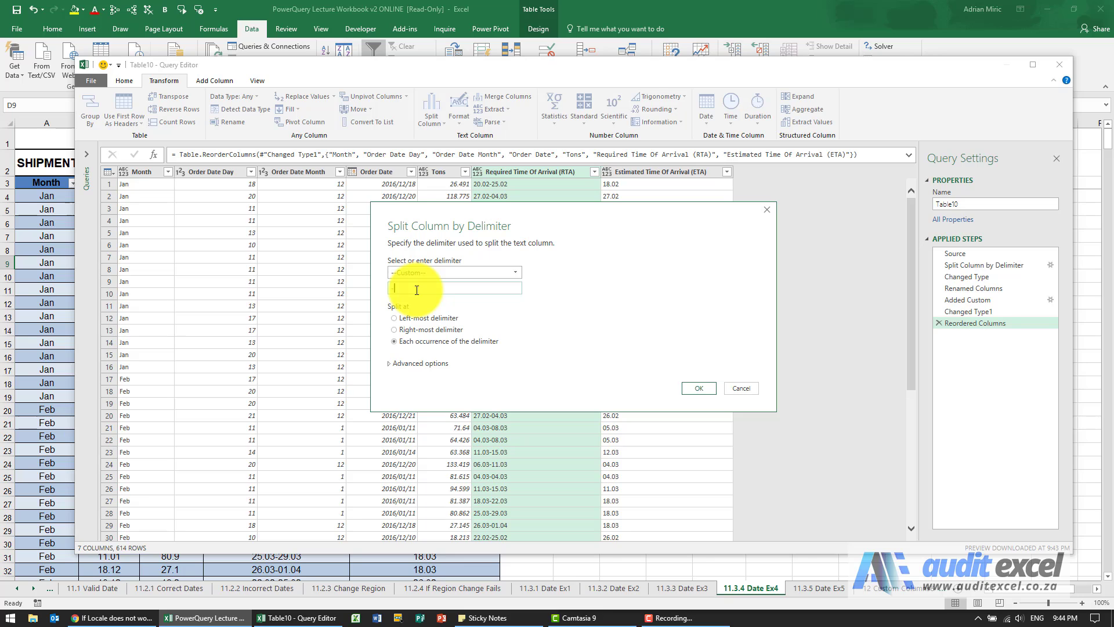
pyautogui.click(698, 388)
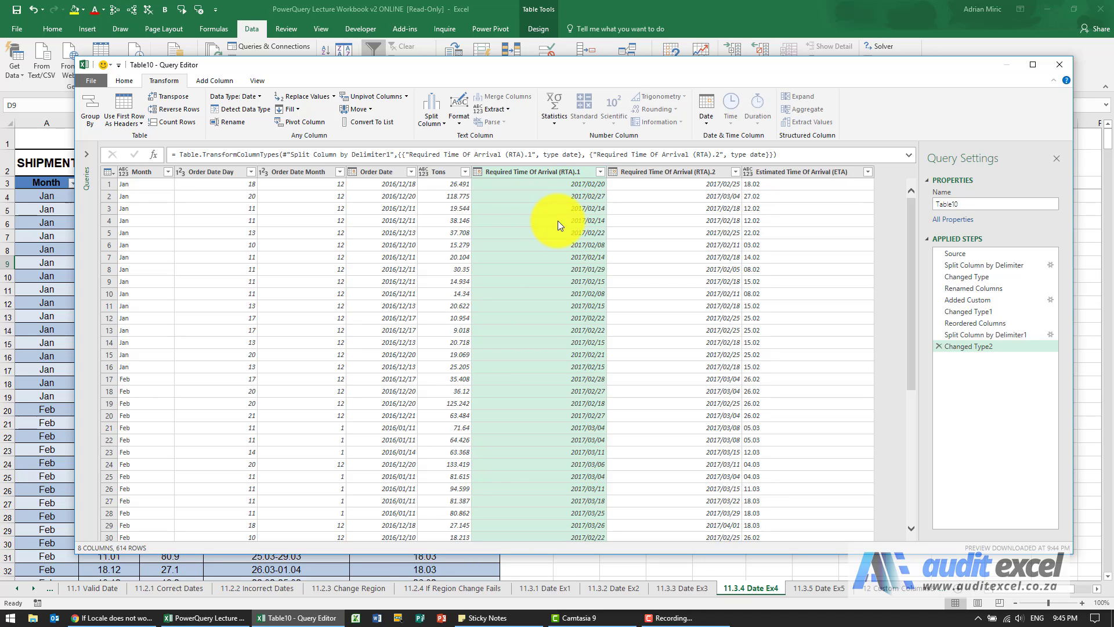
pyautogui.click(717, 331)
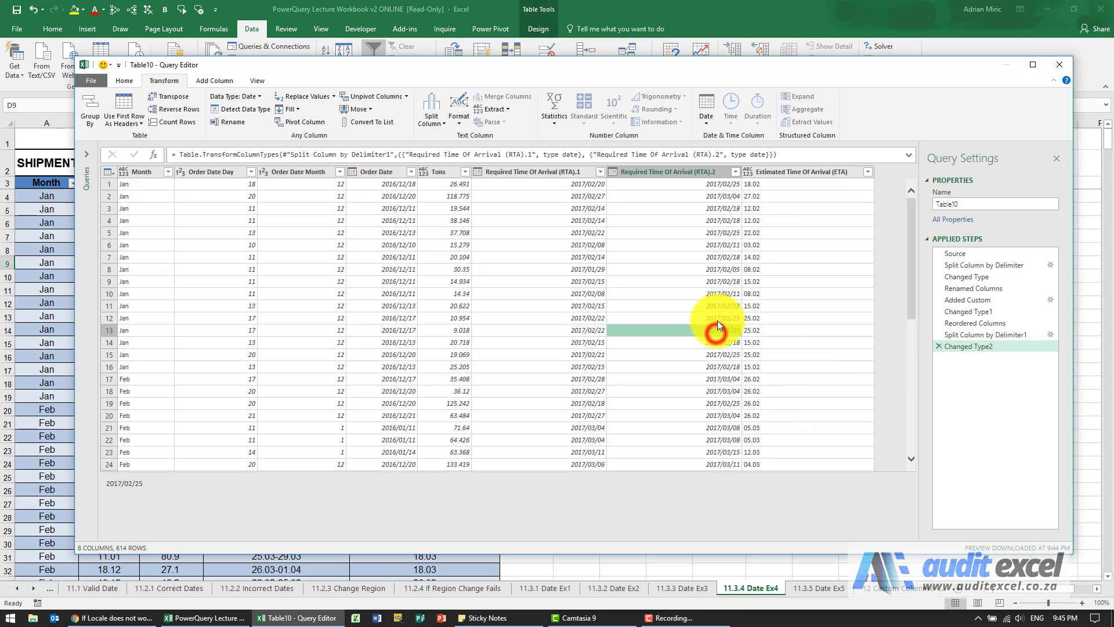
# Step: Replace every "." with "/" in the Estimated Time Of Arrival (ETA) column
pyautogui.click(810, 171)
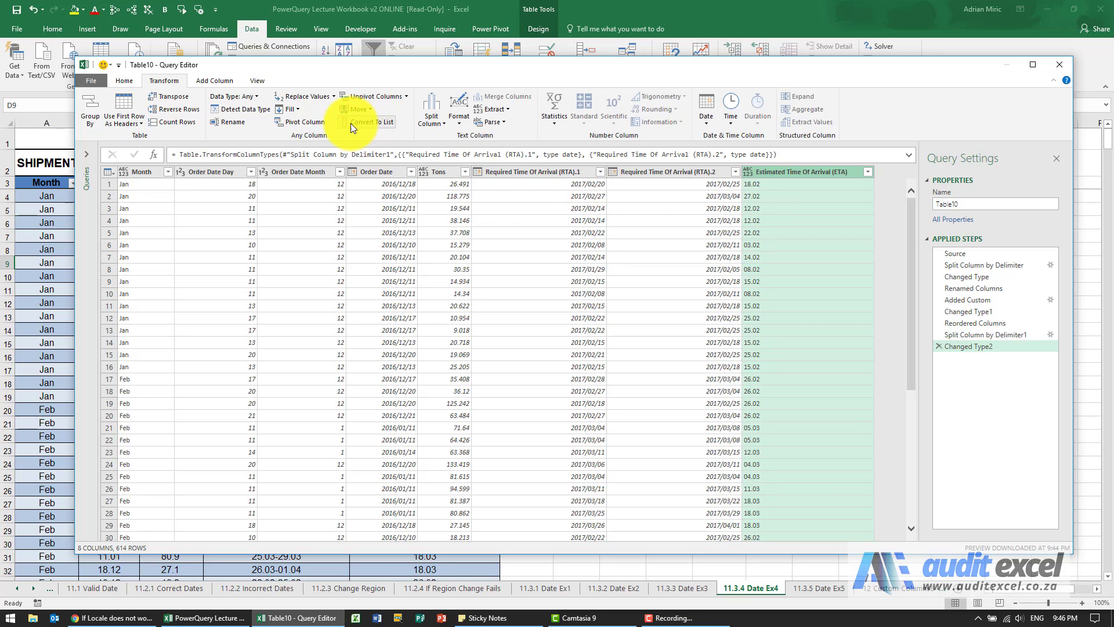
pyautogui.click(176, 79)
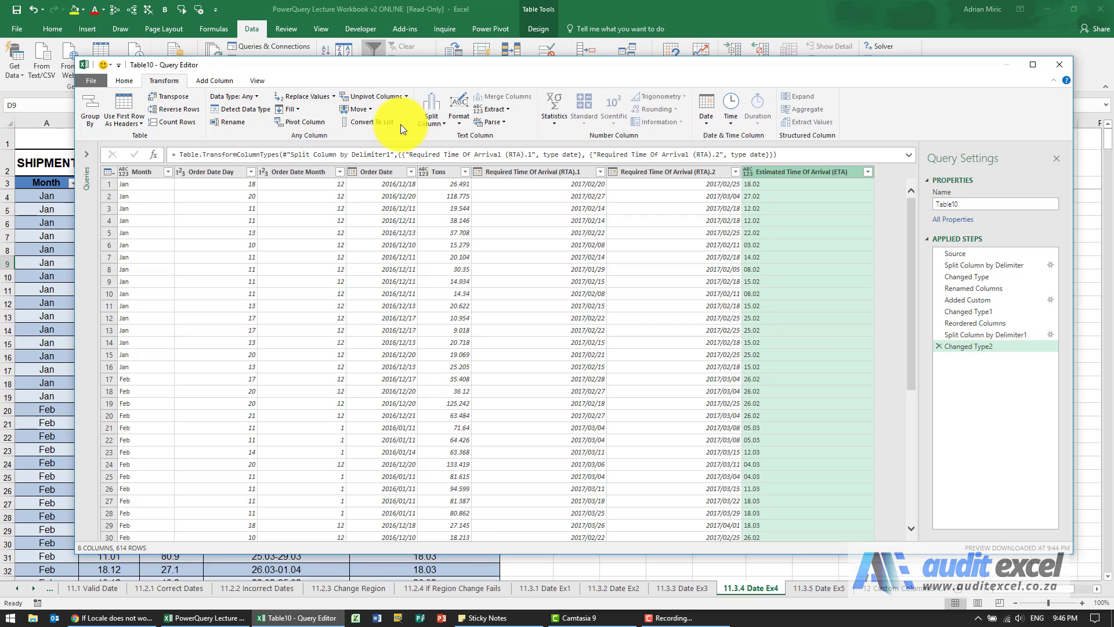
pyautogui.click(307, 98)
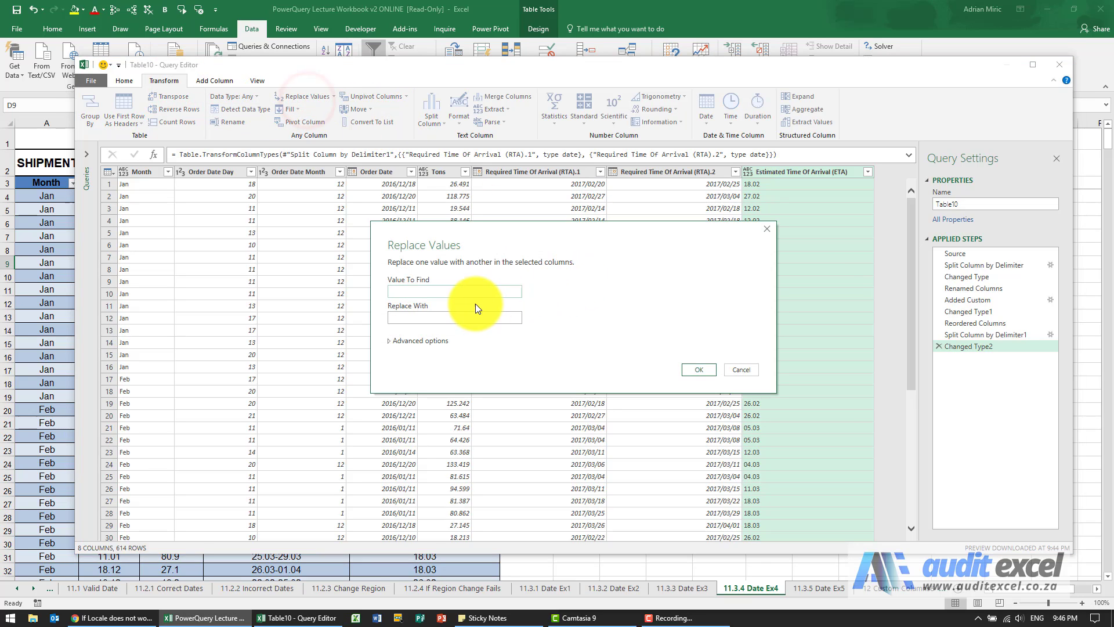
pyautogui.click(468, 292)
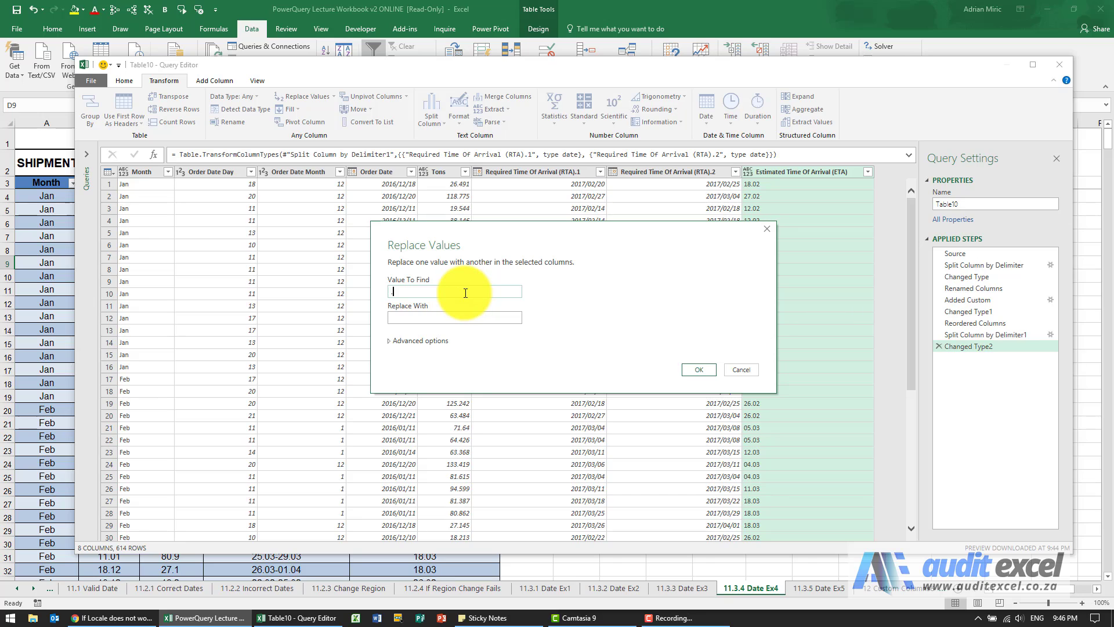
pyautogui.click(466, 316)
pyautogui.write('/')
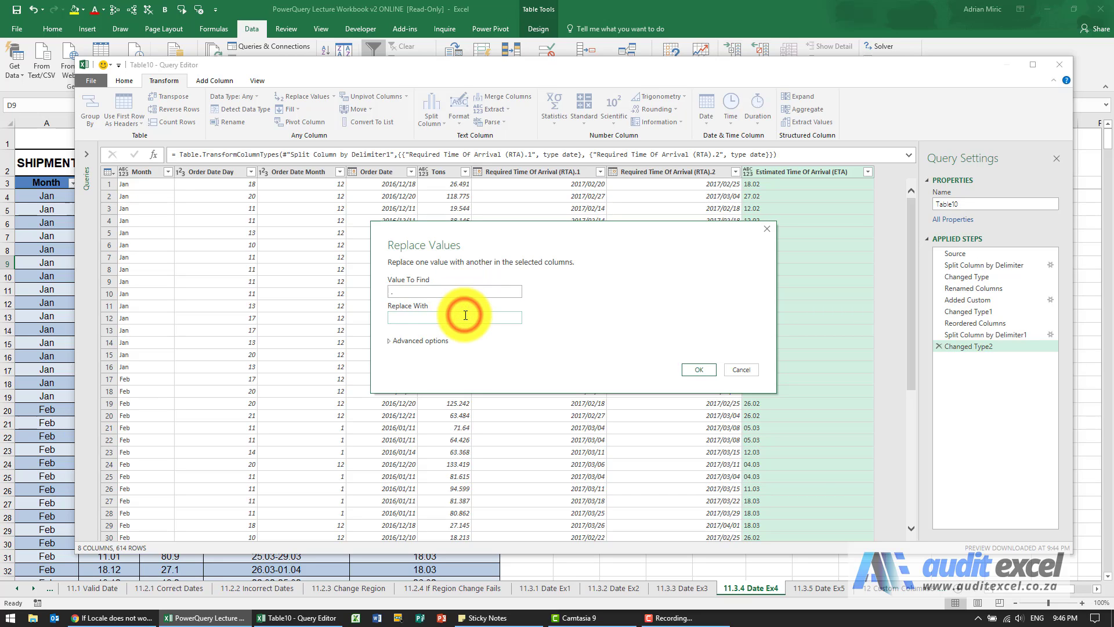
pyautogui.click(694, 368)
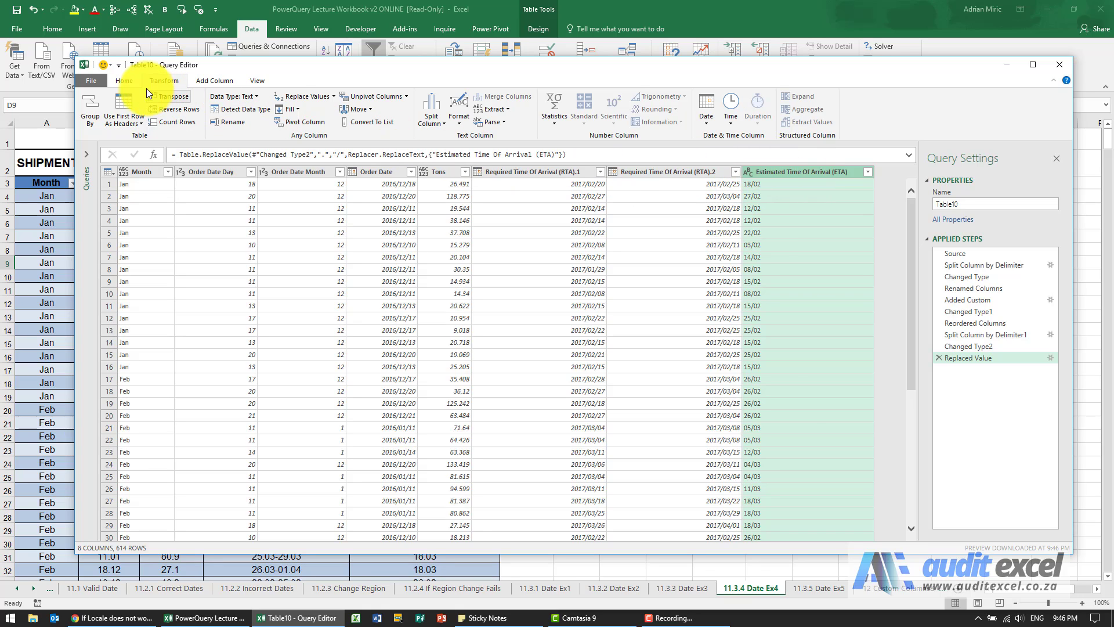
# Step: Set the data type of the Estimated Time Of Arrival (ETA) column to Date
pyautogui.click(128, 82)
pyautogui.click(455, 95)
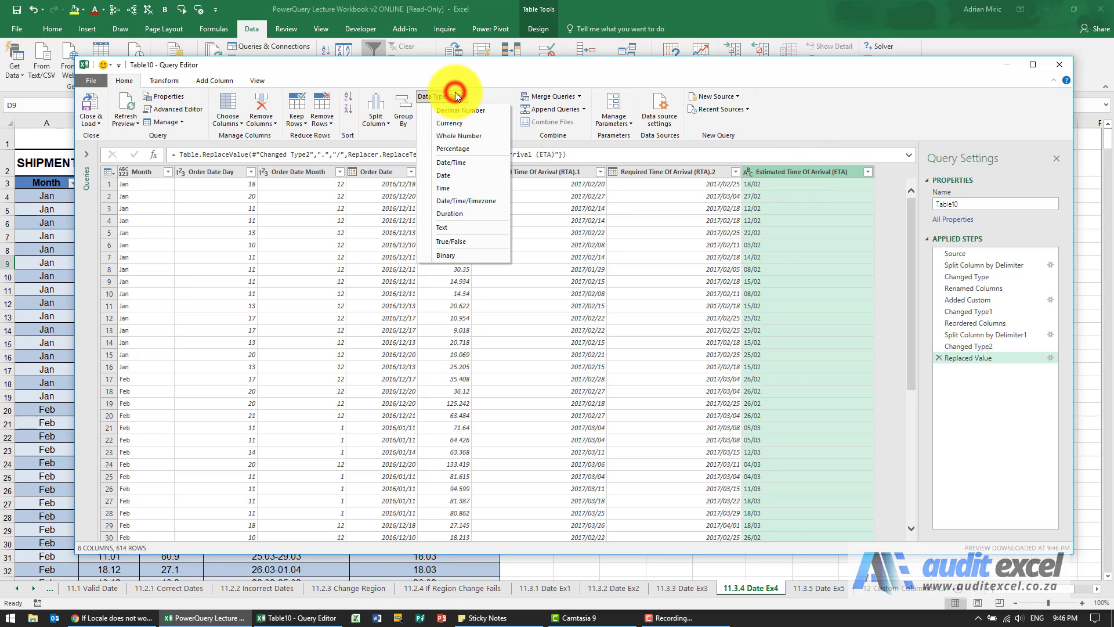
pyautogui.click(454, 174)
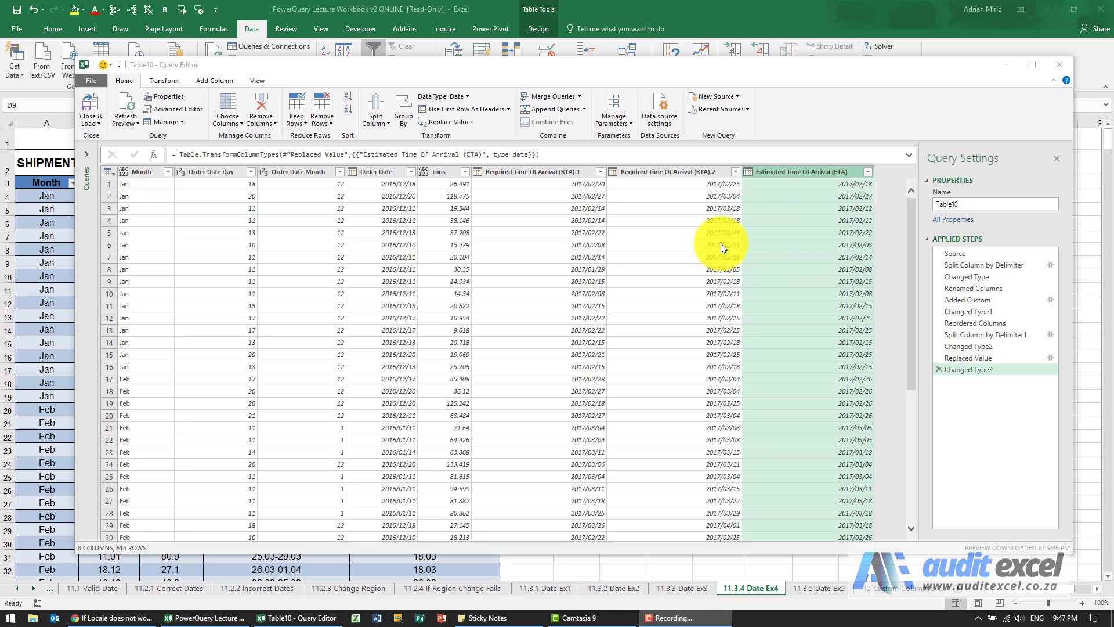
# Step: Add a custom column named Duration with the formula [#"Estimated Time Of Arrival (ETA)"]-[Order Date]
pyautogui.click(212, 82)
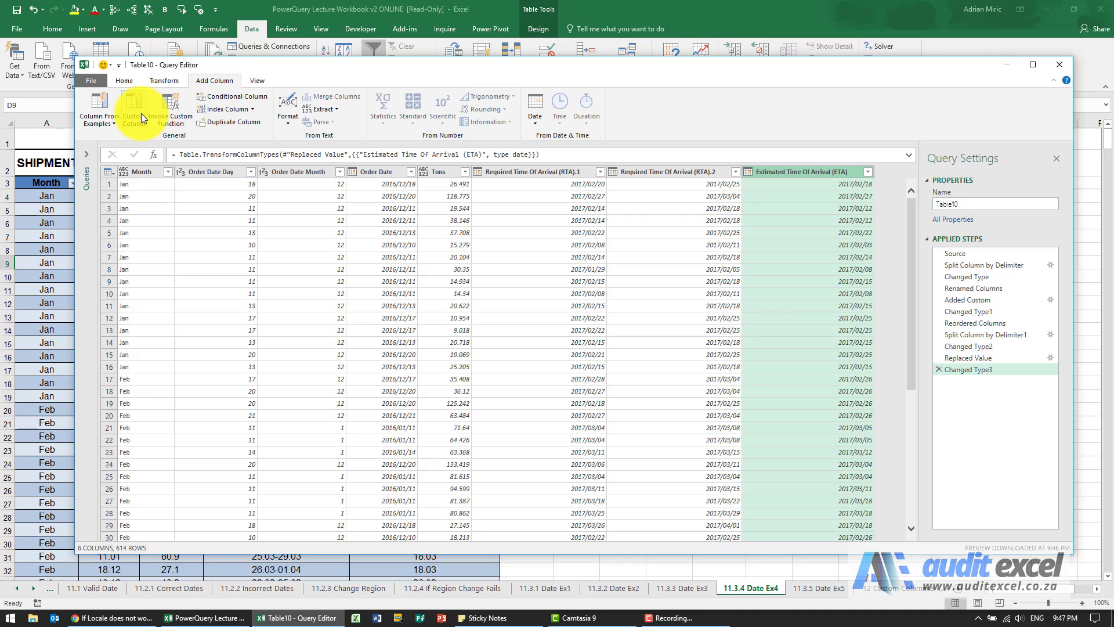
pyautogui.click(141, 113)
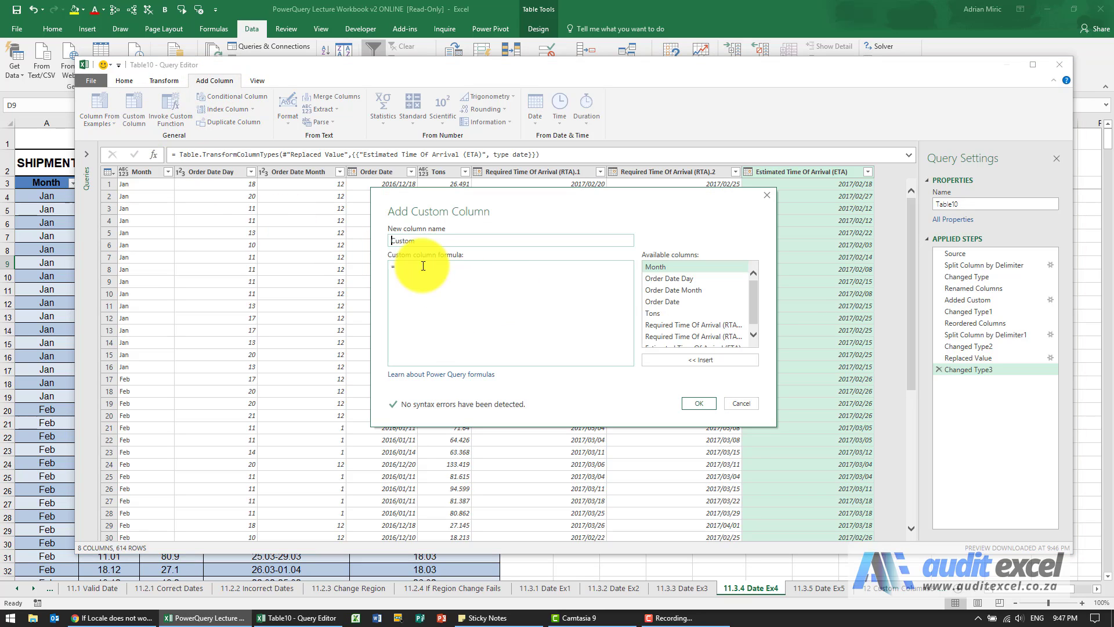
pyautogui.doubleClick(400, 240)
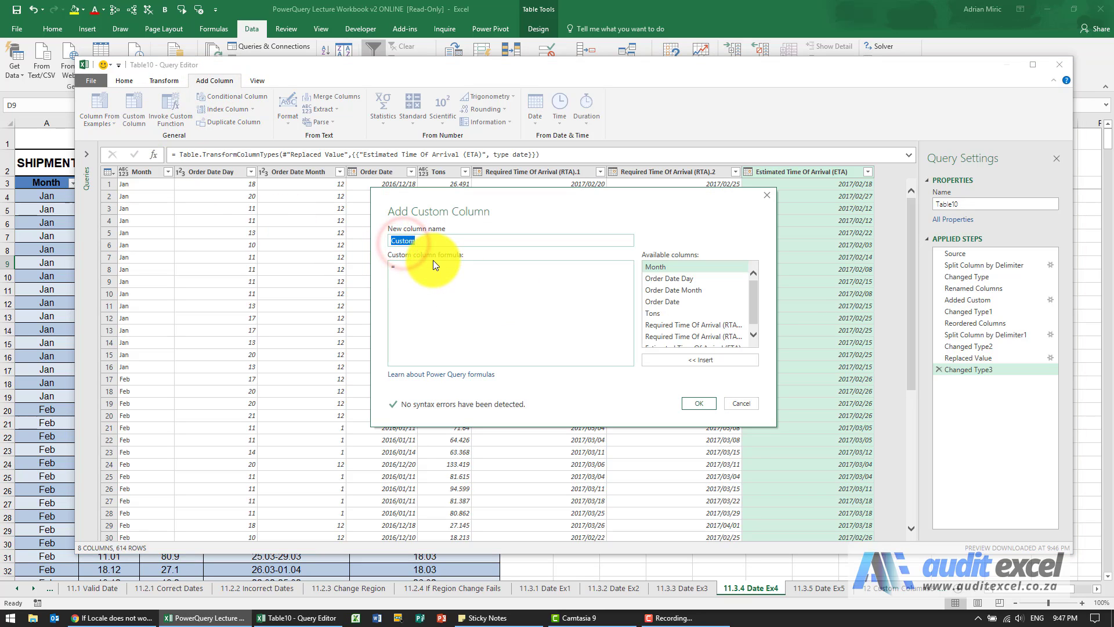
pyautogui.write('Duration')
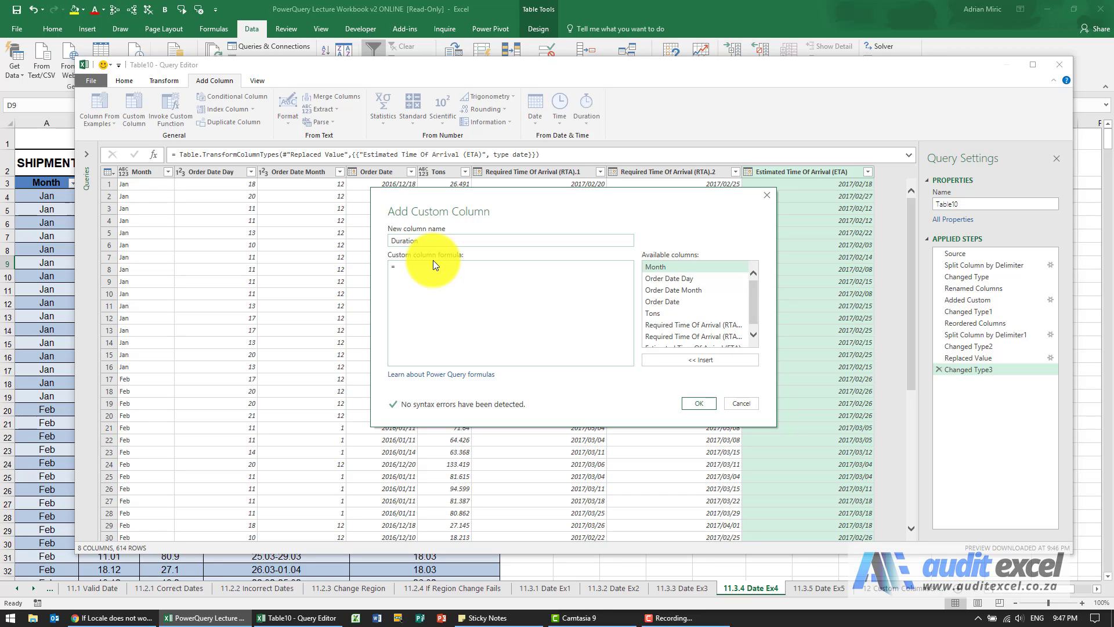
pyautogui.click(433, 261)
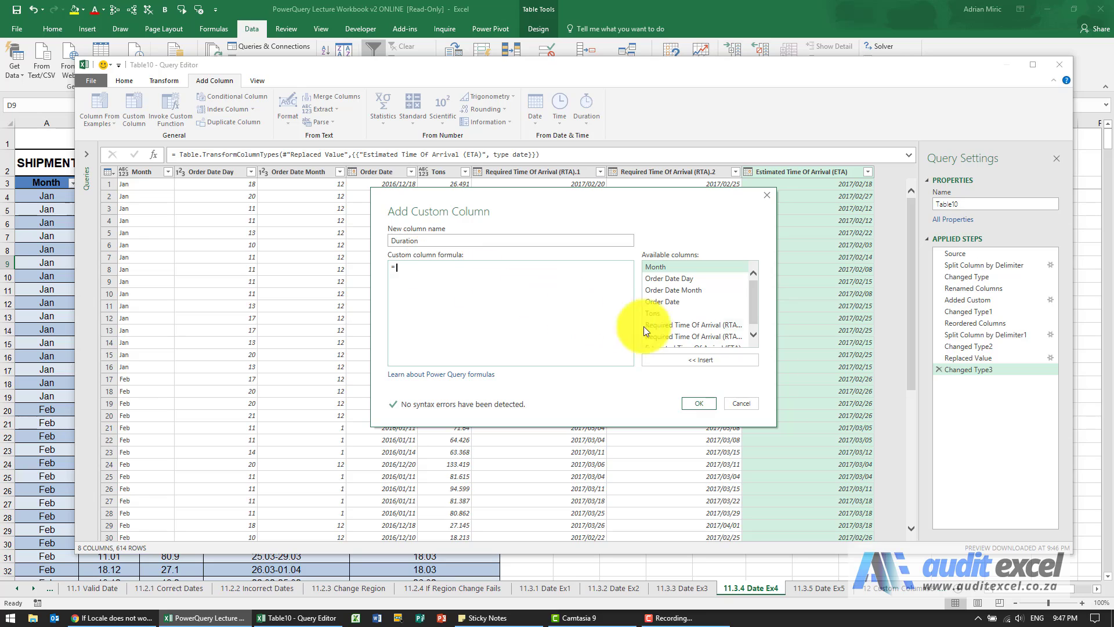
pyautogui.click(752, 334)
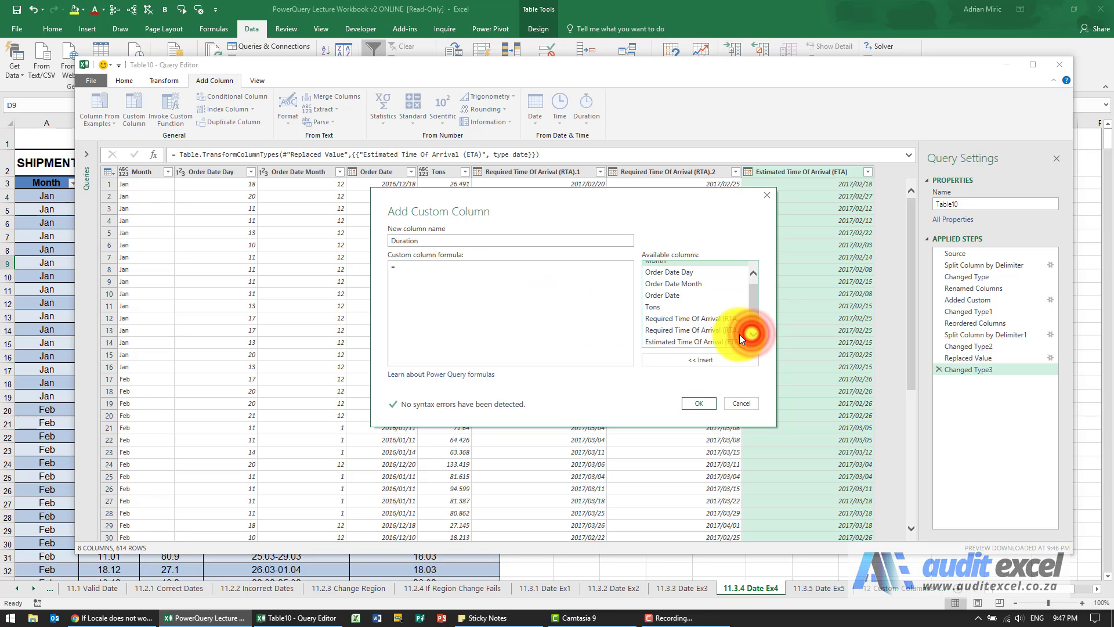
pyautogui.doubleClick(698, 343)
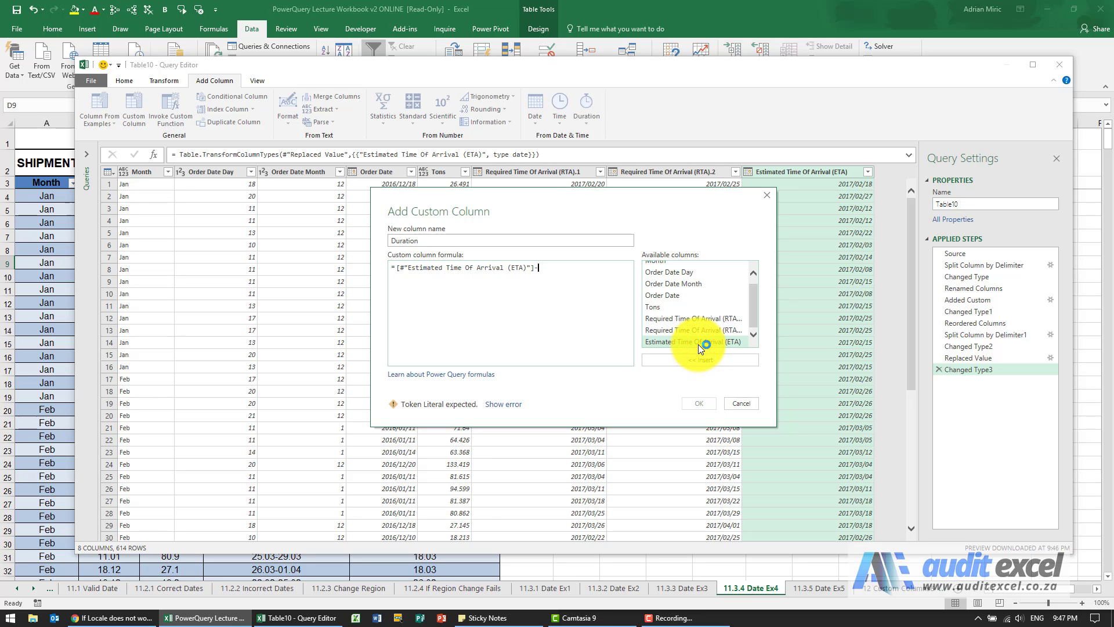
pyautogui.click(693, 298)
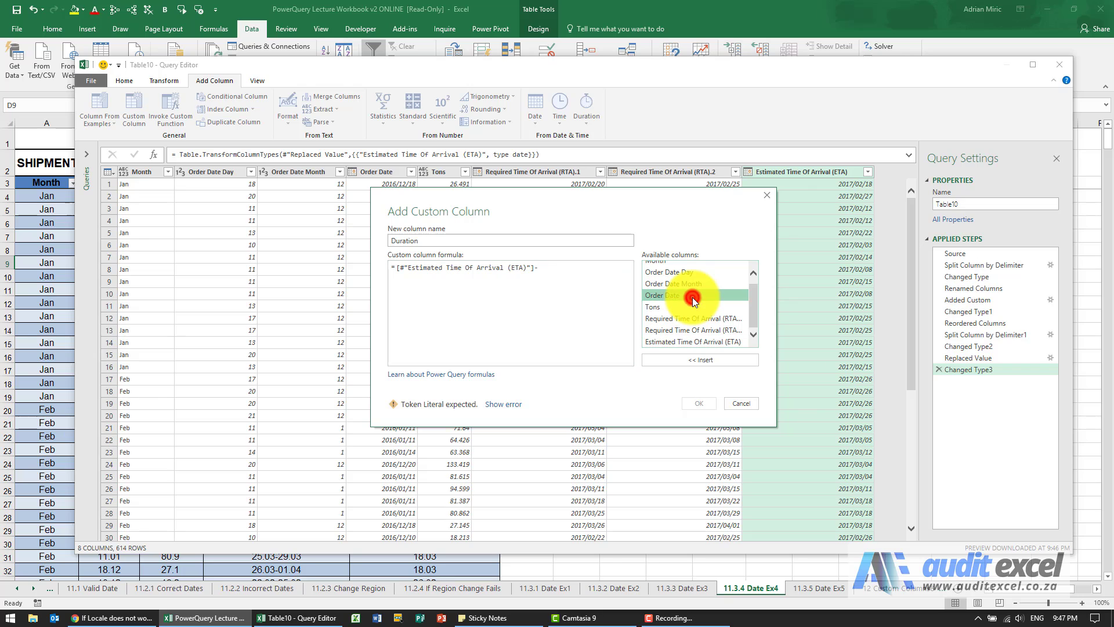
pyautogui.doubleClick(692, 297)
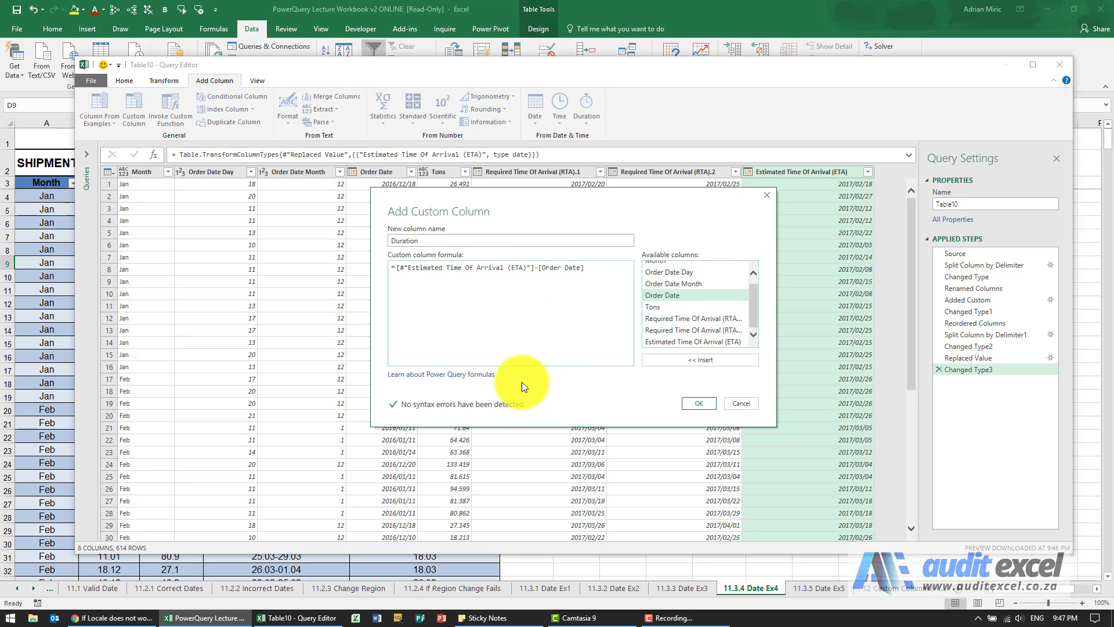
pyautogui.click(686, 406)
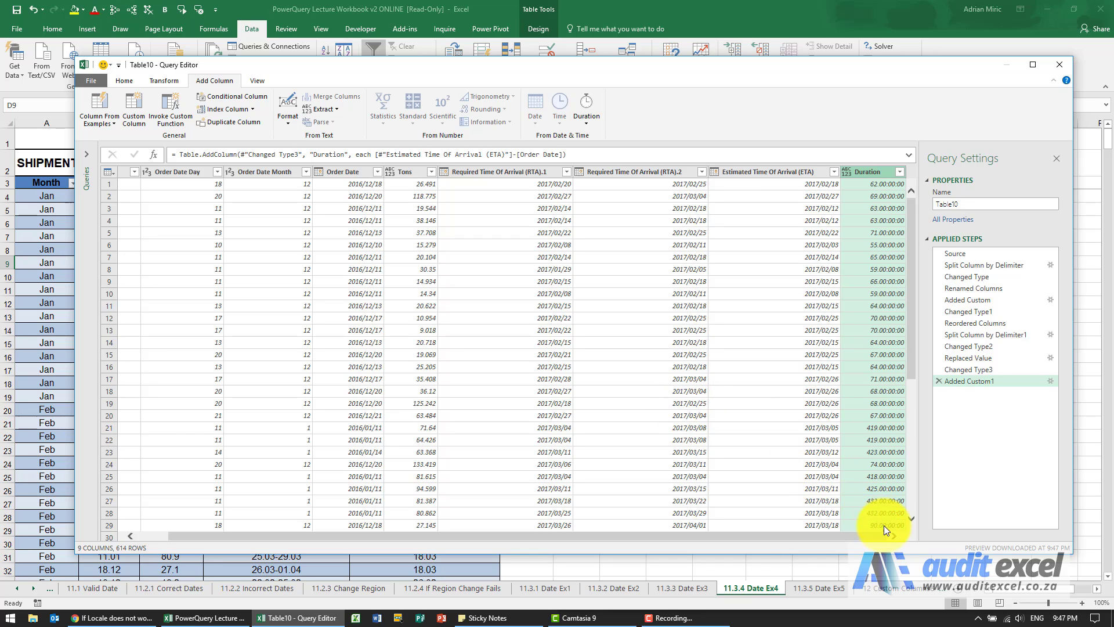
# Step: Add a column that extracts the number of days from the Duration column
pyautogui.click(892, 535)
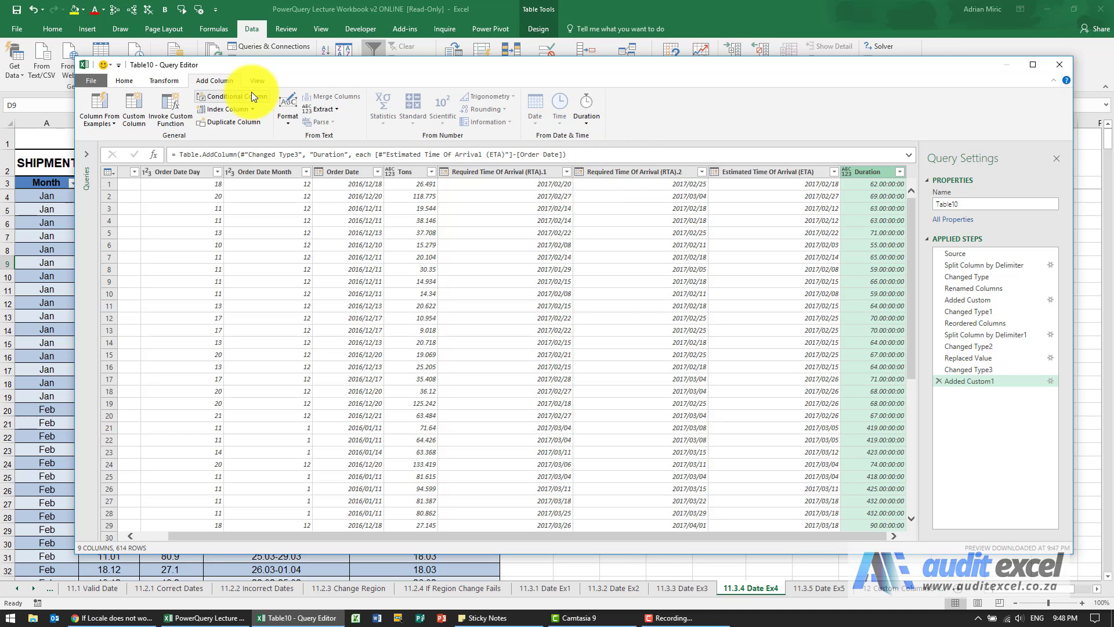
pyautogui.click(584, 123)
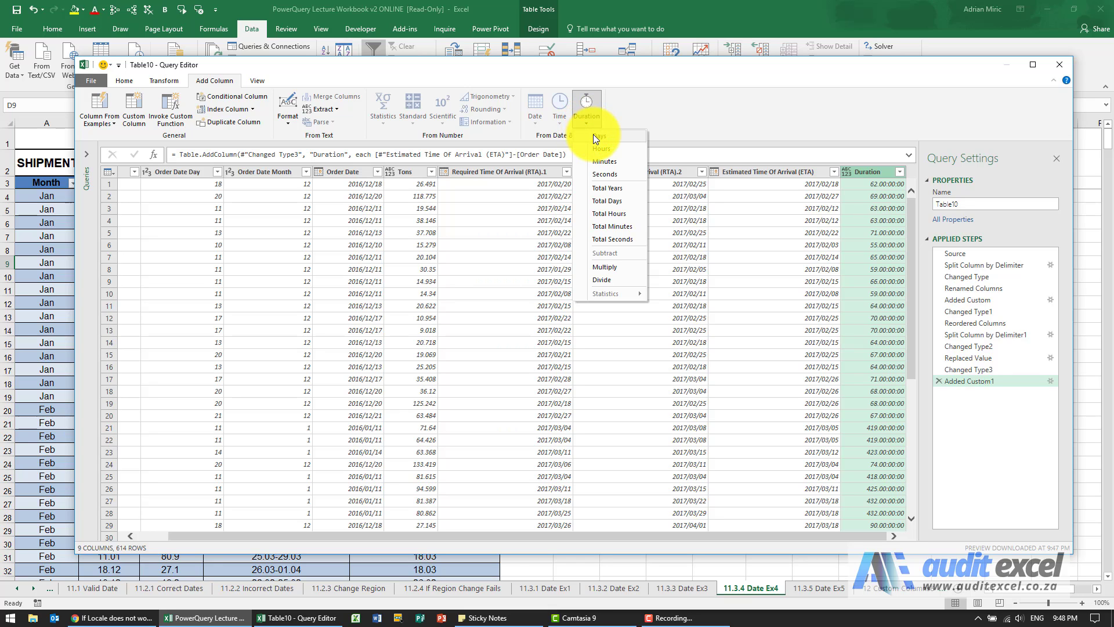
pyautogui.click(595, 137)
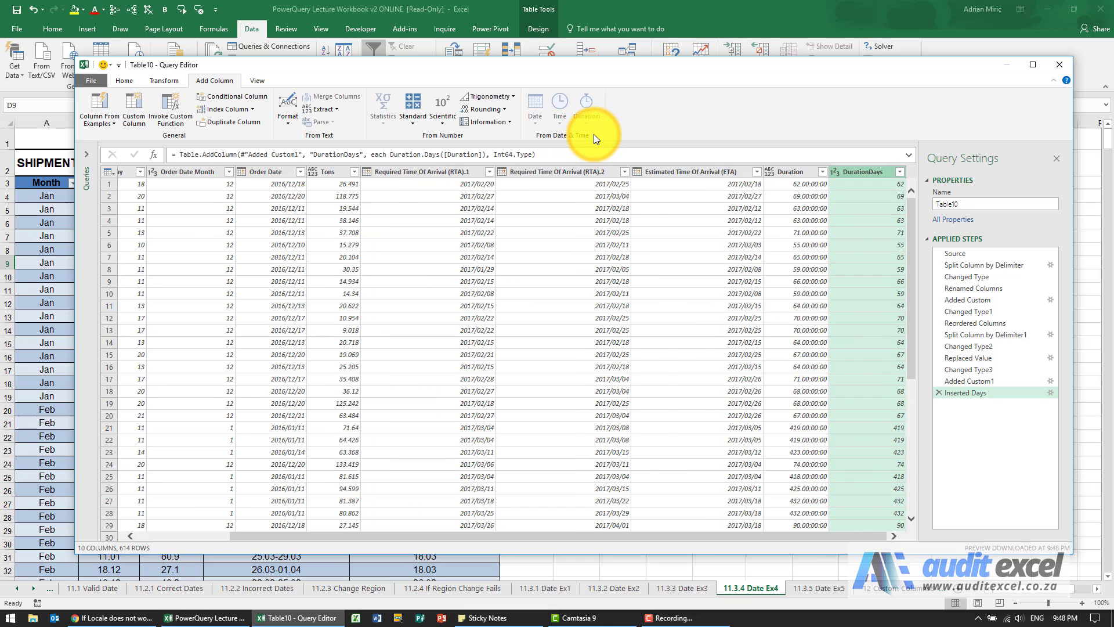